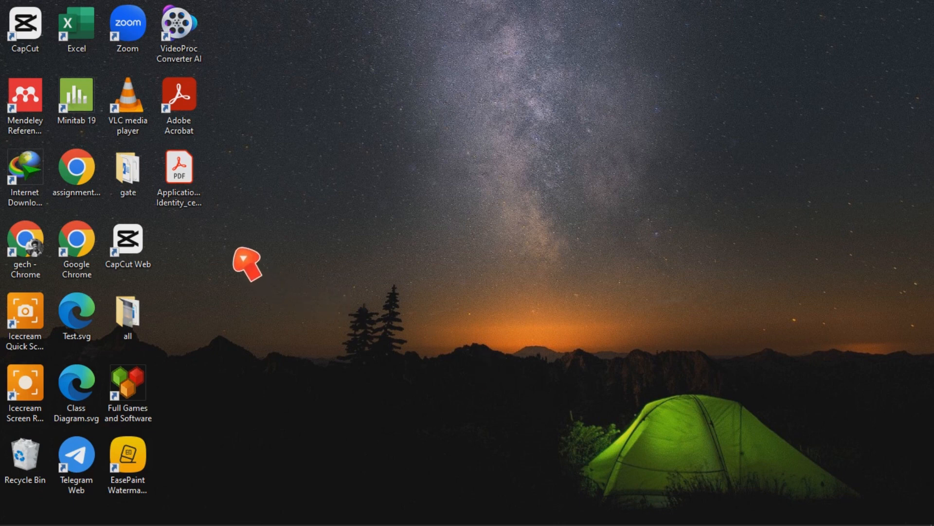
# Step: Open Application_Form_ Identity_certificate.pdf from the desktop, look over the start of the form, and close it
pyautogui.click(201, 203)
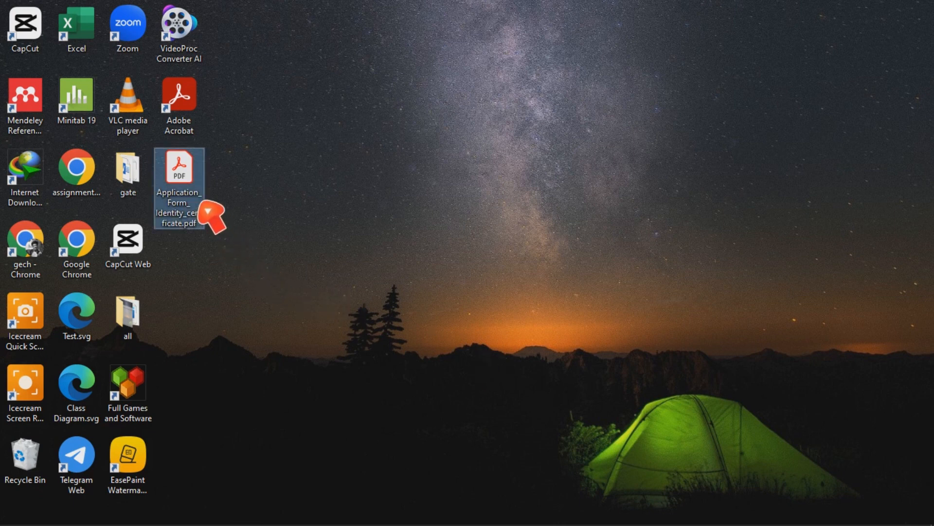
pyautogui.doubleClick(202, 207)
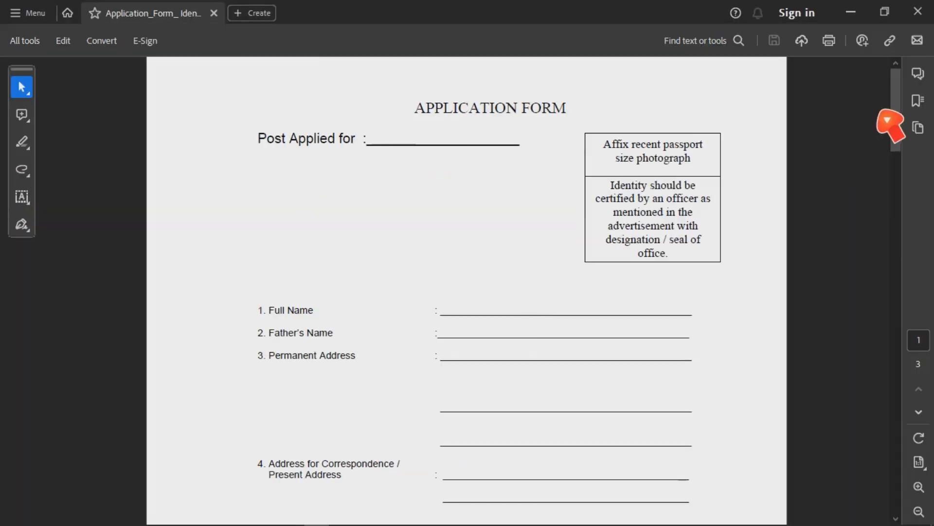
pyautogui.moveTo(905, 105)
pyautogui.mouseDown()
pyautogui.moveTo(904, 401)
pyautogui.moveTo(890, 486)
pyautogui.moveTo(919, 114)
pyautogui.mouseUp()
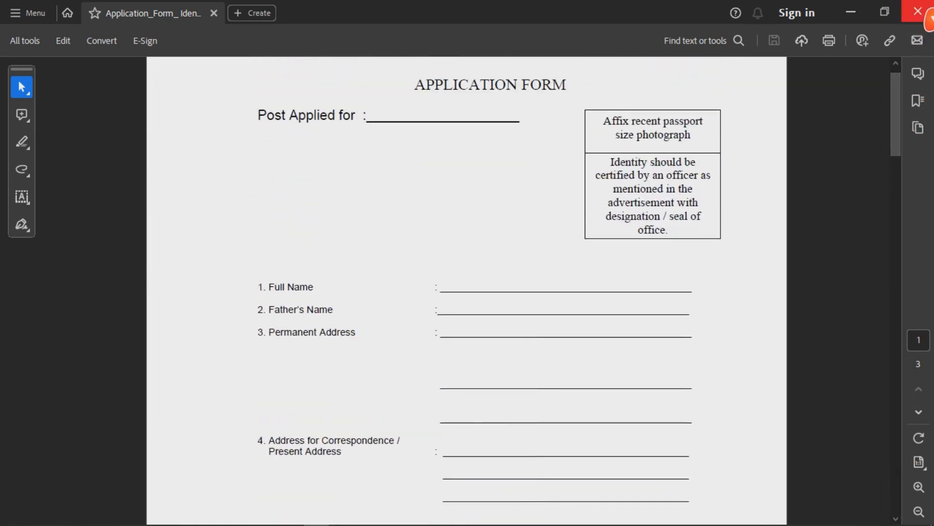
pyautogui.click(918, 11)
pyautogui.click(361, 372)
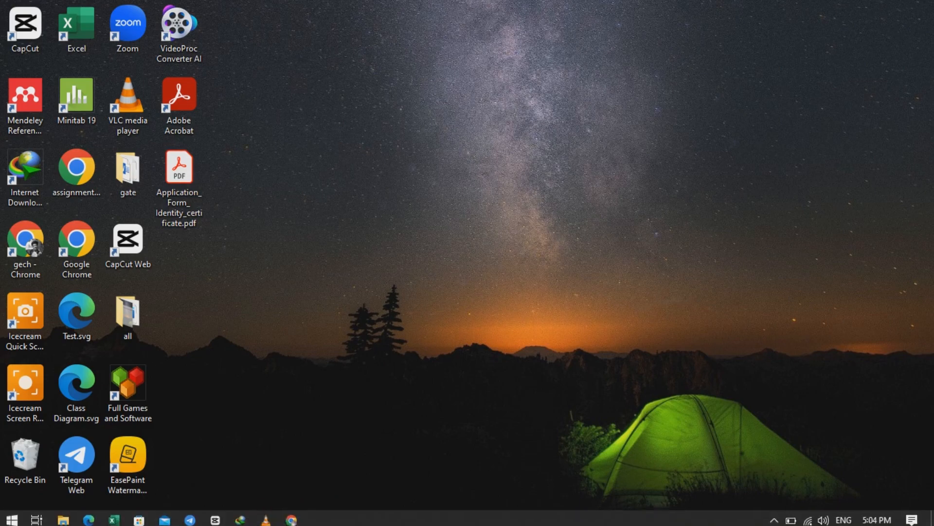
# Step: Switch to Chrome, search Google for "converter app" and open the Converter App website from the results
pyautogui.click(291, 519)
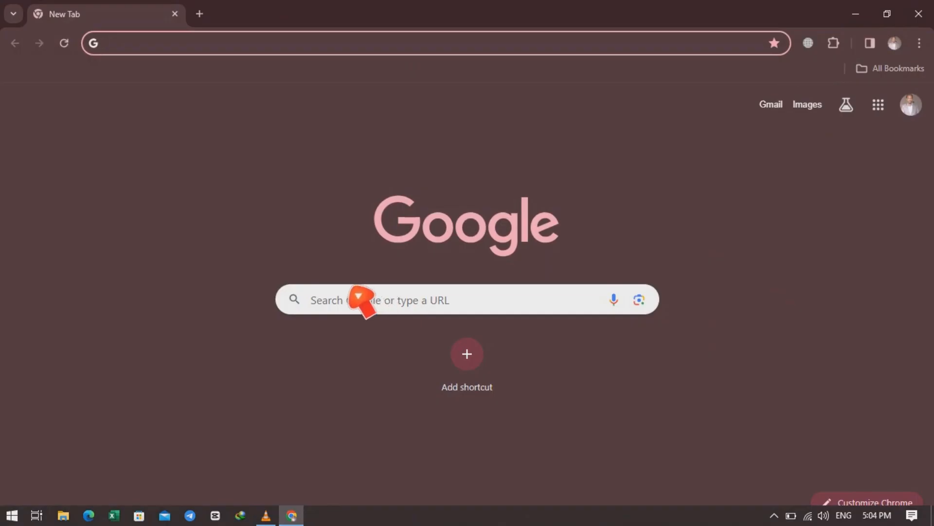
pyautogui.click(342, 299)
pyautogui.write('conver')
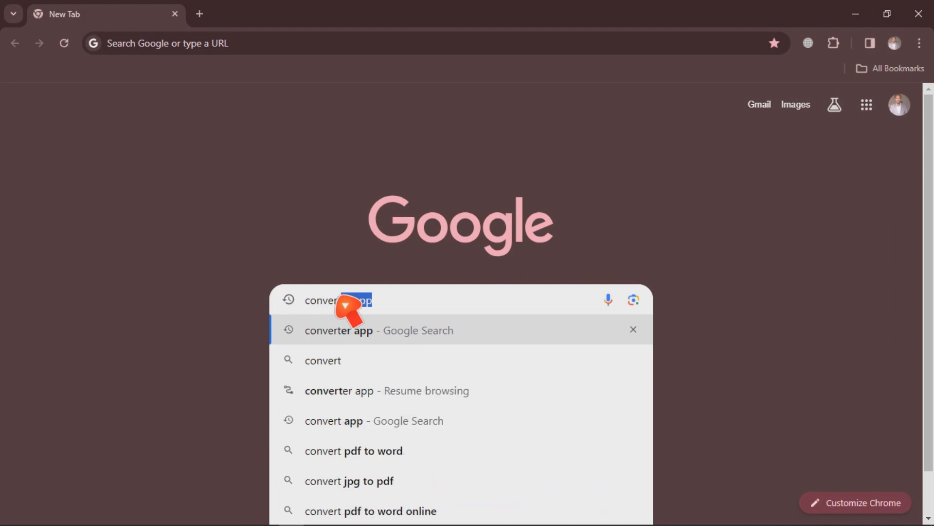
pyautogui.write('ter app')
pyautogui.press('Return')
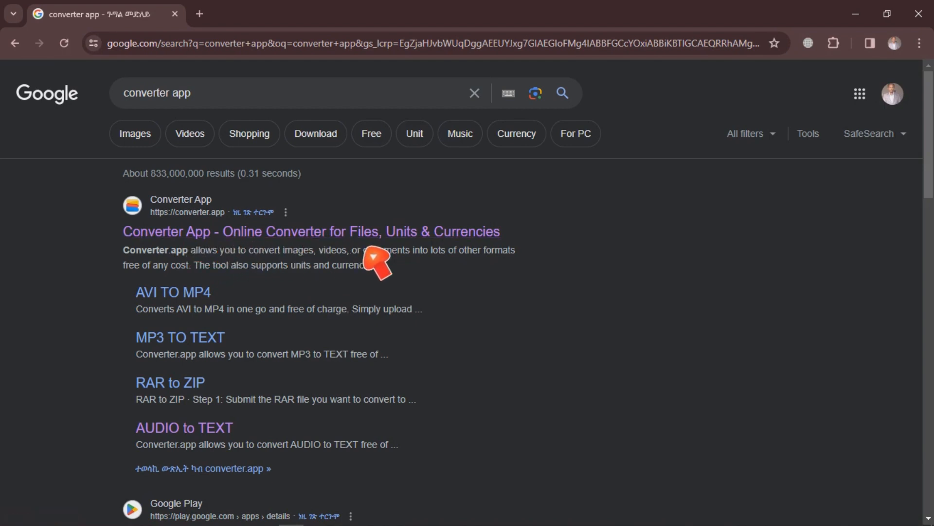
pyautogui.click(410, 235)
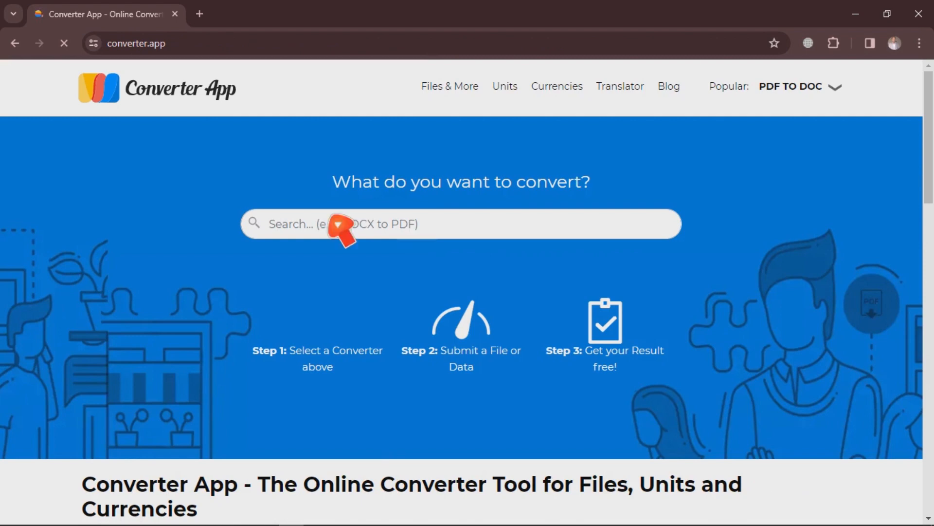
# Step: Search the site's converters for "edit pdf" and open the Edit PDF tool
pyautogui.click(311, 237)
pyautogui.write('ed')
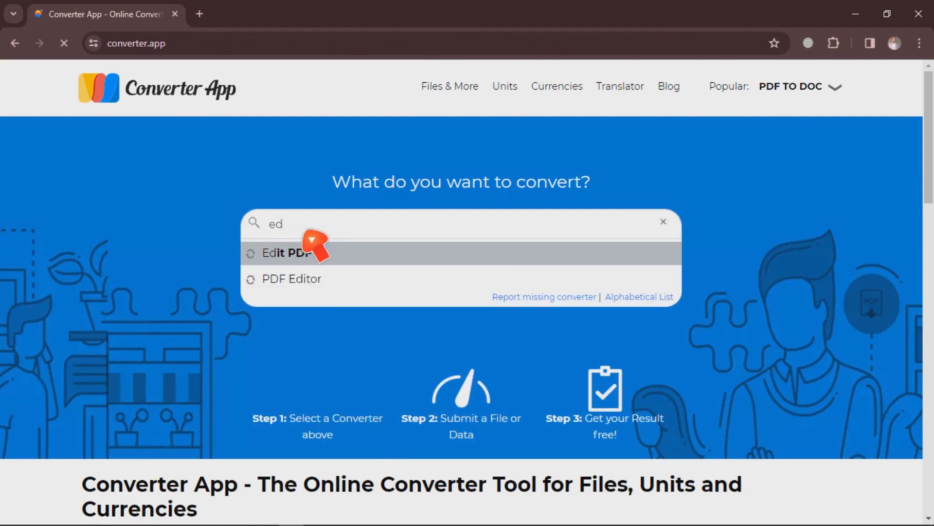
pyautogui.write('it pdf')
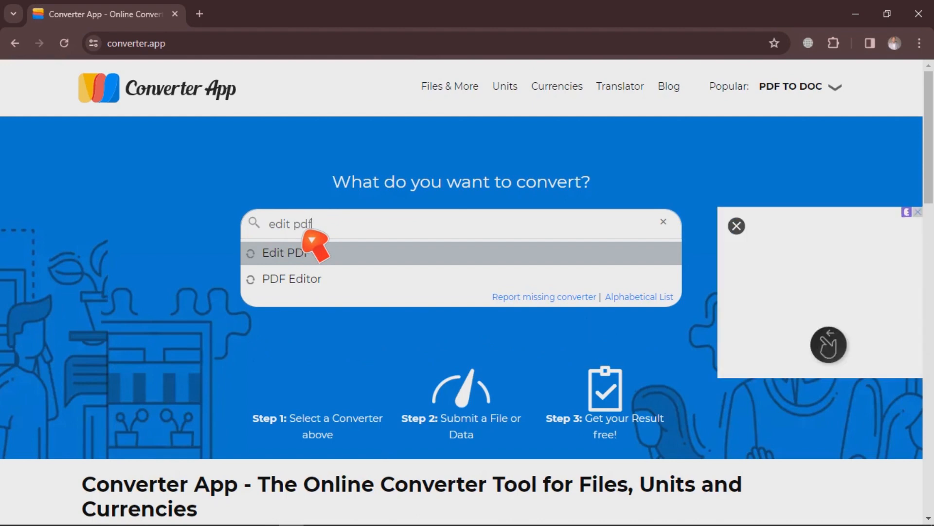
pyautogui.click(312, 246)
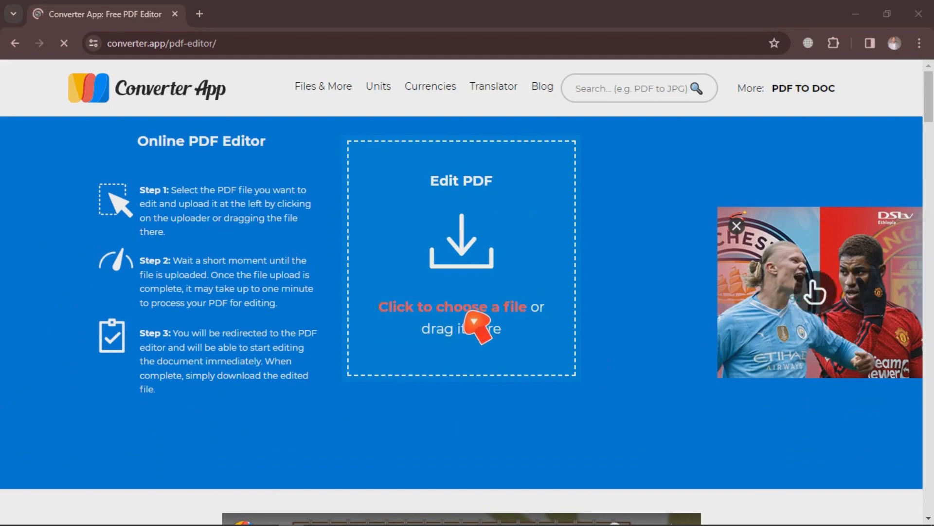
# Step: Upload Application_Form_ Identity_certificate.pdf from the Desktop folder to the online PDF editor
pyautogui.click(474, 321)
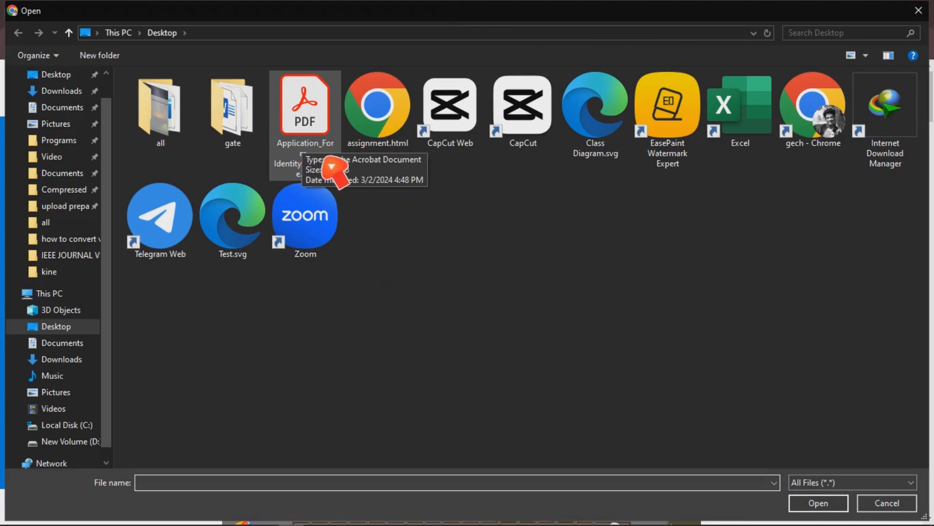
pyautogui.click(319, 146)
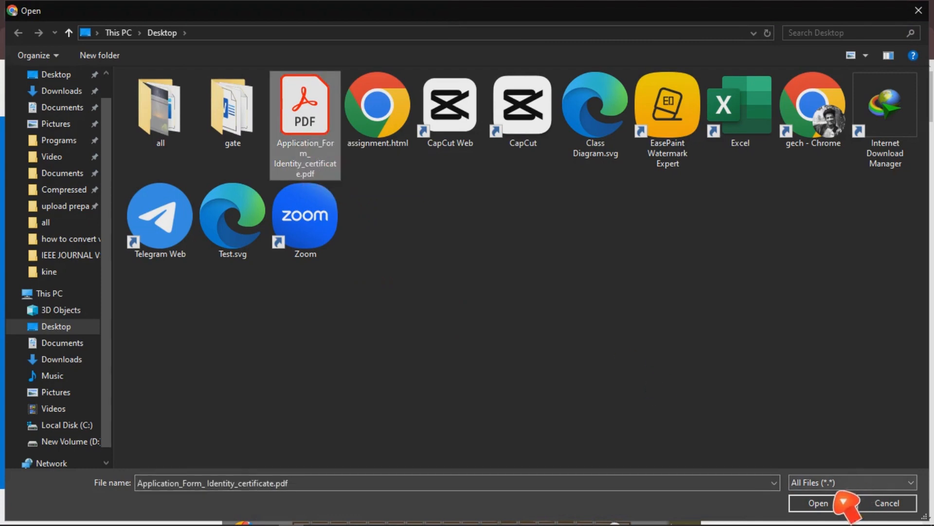
pyautogui.click(841, 502)
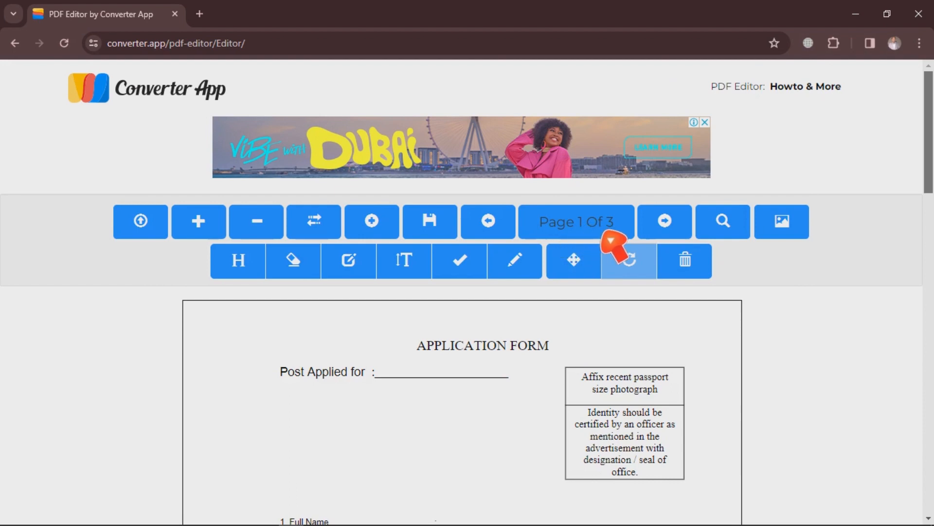
# Step: View page 2 of the uploaded form, return to page 1 and look over its upper section
pyautogui.click(673, 231)
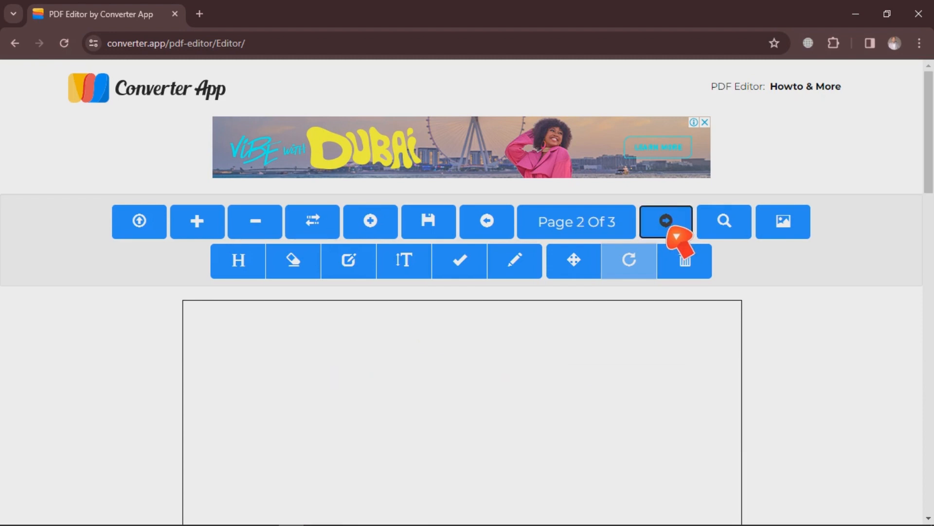
pyautogui.click(500, 231)
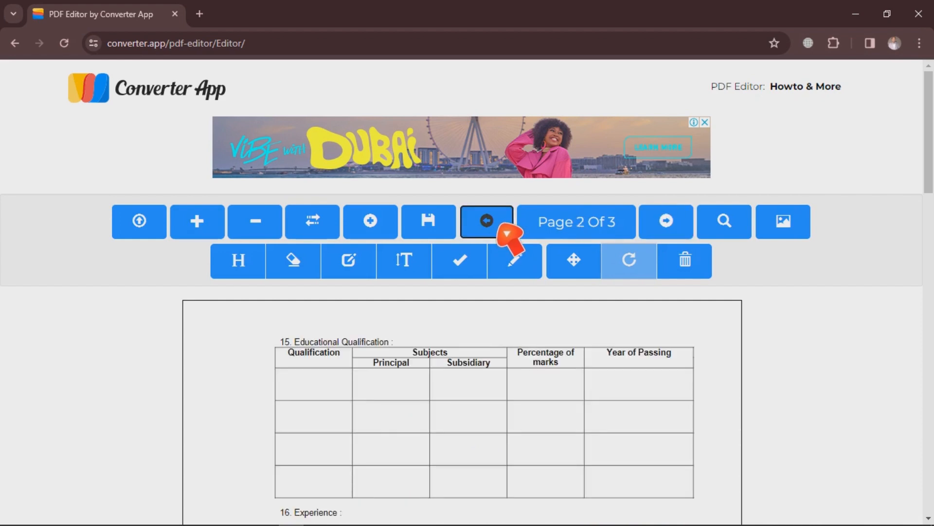
pyautogui.click(500, 230)
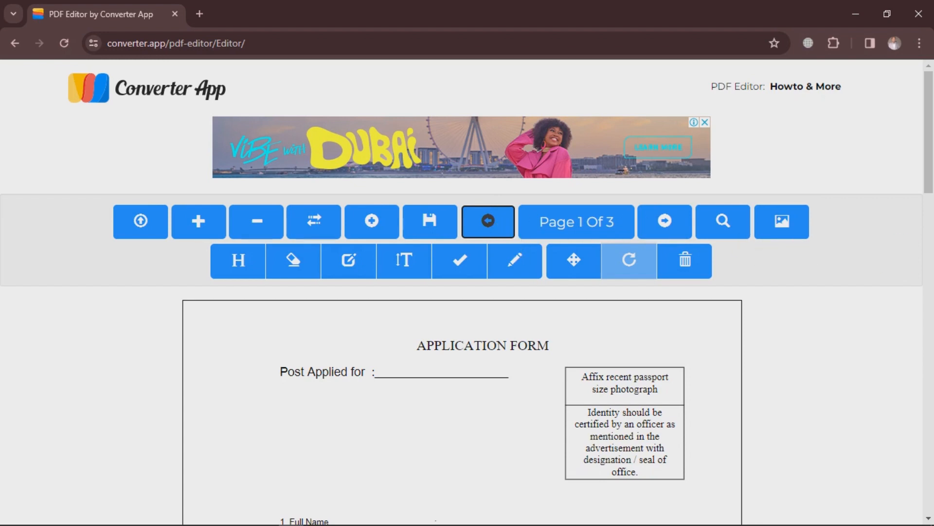
pyautogui.moveTo(928, 132)
pyautogui.mouseDown()
pyautogui.moveTo(928, 229)
pyautogui.moveTo(928, 131)
pyautogui.mouseUp()
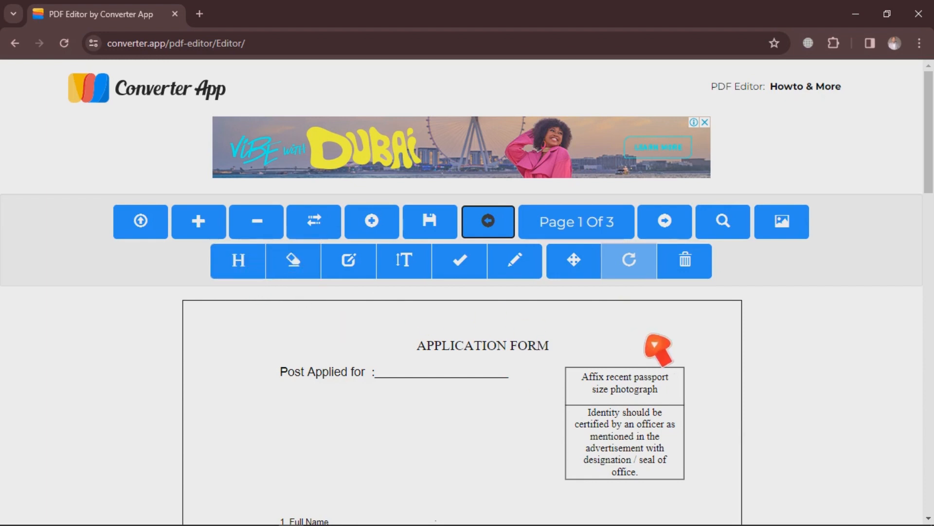
pyautogui.scroll(-3, 467, 292)
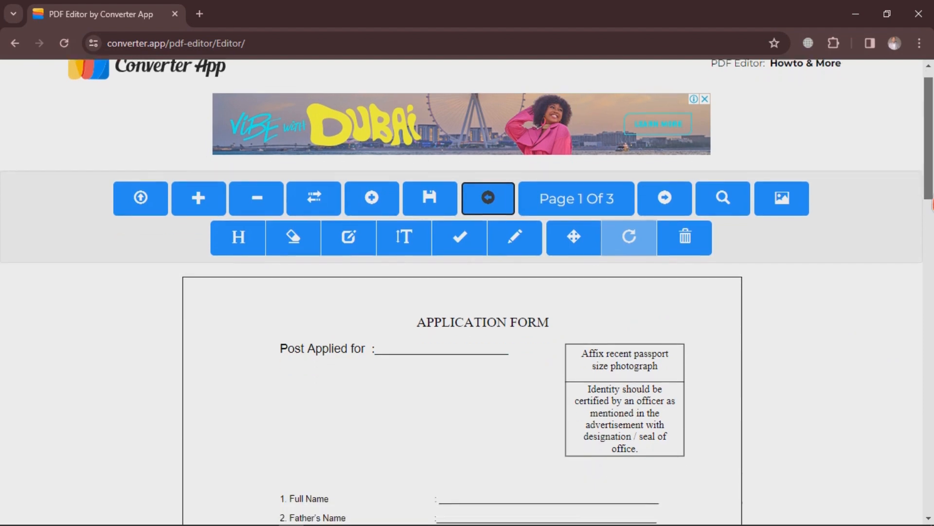
pyautogui.scroll(2, 467, 292)
pyautogui.scroll(1, 467, 292)
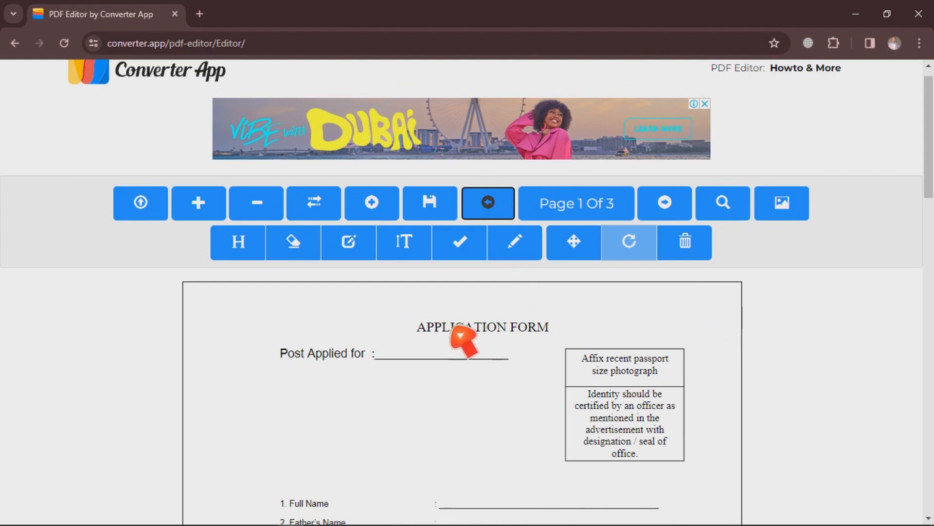
# Step: Replace the page 1 heading "APPLICATION FORM" with "JOB APPLICATION FORM"
pyautogui.click(358, 250)
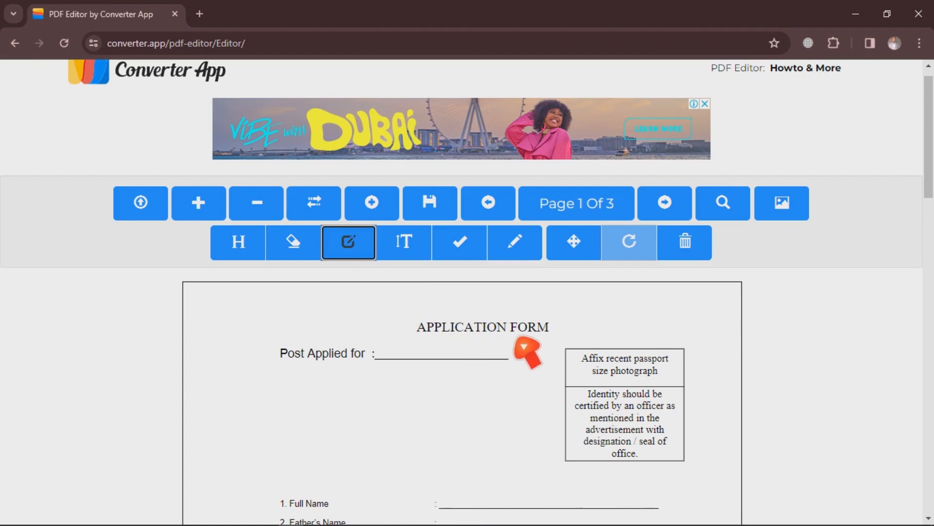
pyautogui.click(417, 325)
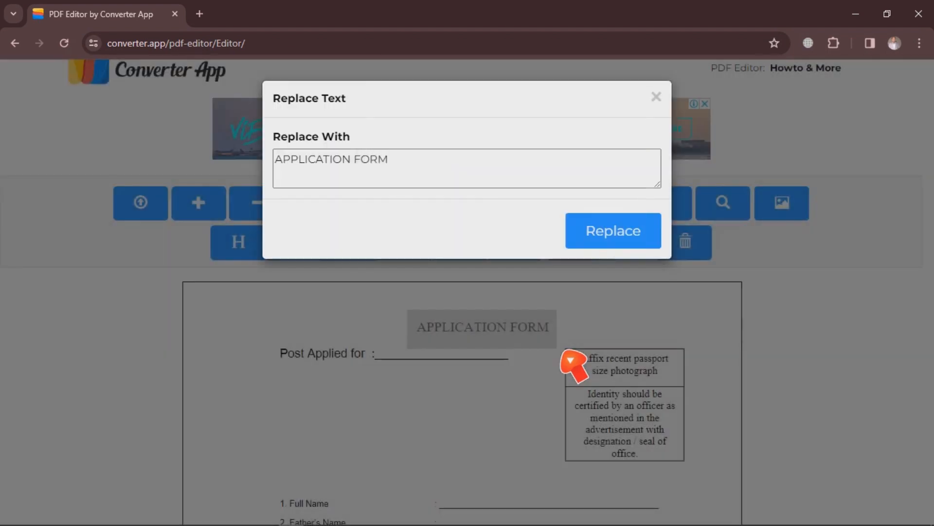
pyautogui.tripleClick(366, 175)
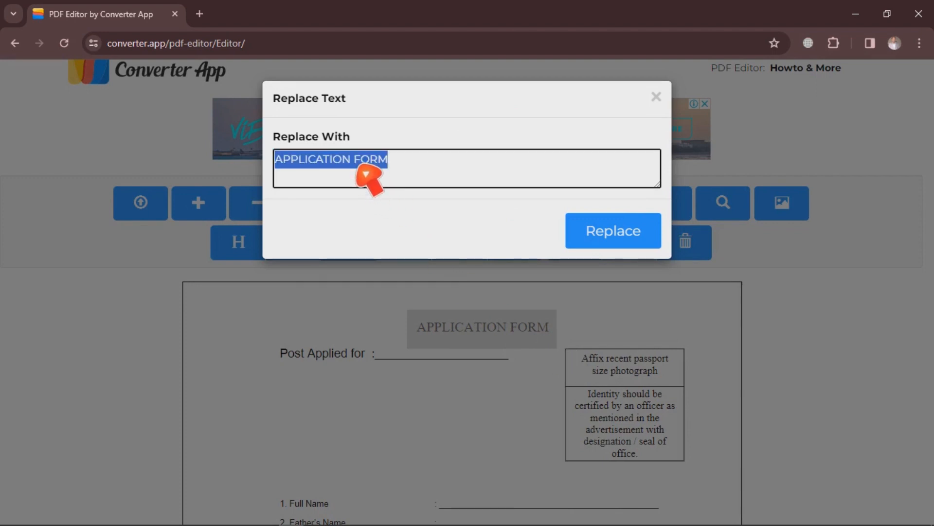
pyautogui.write('JOB')
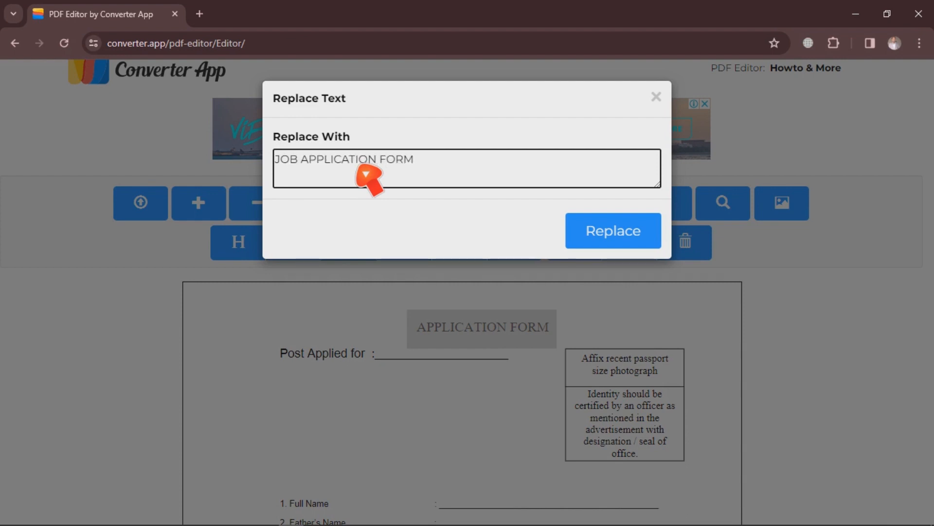
pyautogui.click(607, 241)
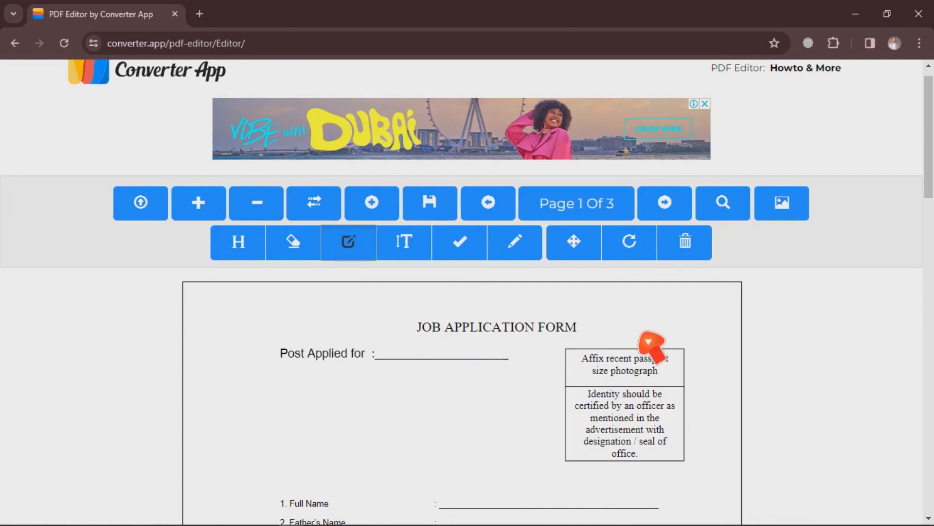
# Step: Examine pages 2 and 3 of the form, including the identity certificate down to its closing note, and return to page 1
pyautogui.scroll(-1, 928, 185)
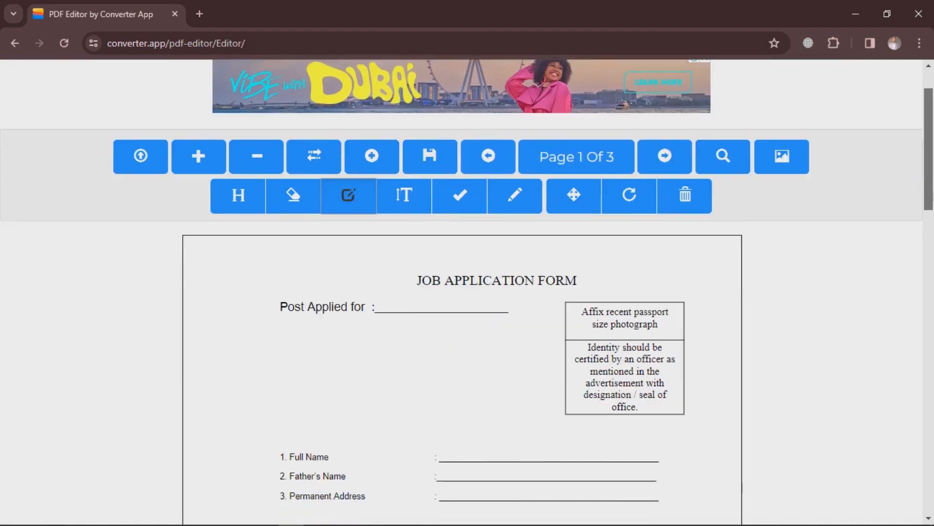
pyautogui.moveTo(929, 195)
pyautogui.mouseDown()
pyautogui.moveTo(928, 225)
pyautogui.moveTo(929, 187)
pyautogui.mouseUp()
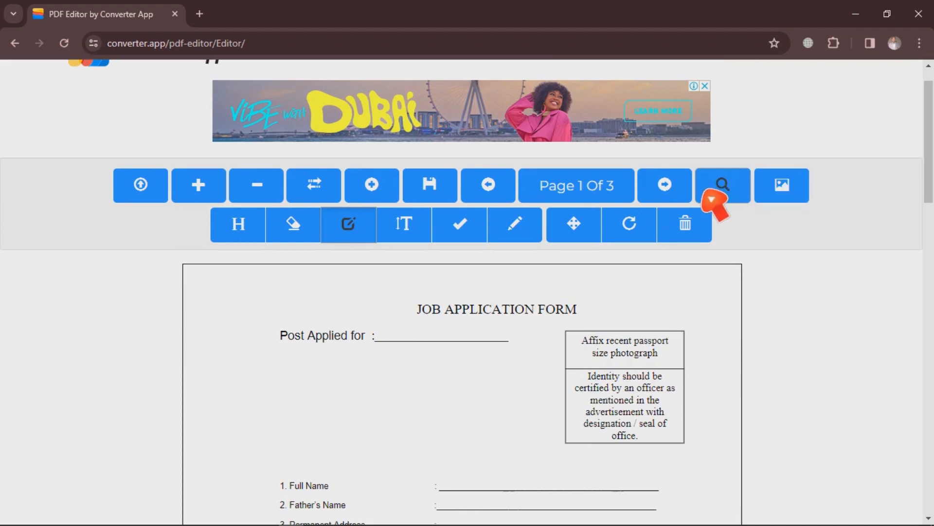
pyautogui.click(671, 192)
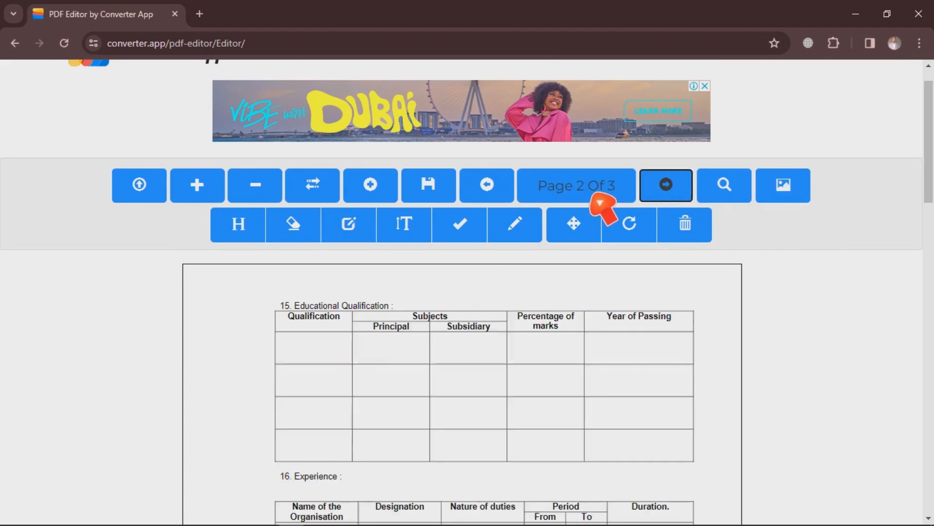
pyautogui.click(681, 196)
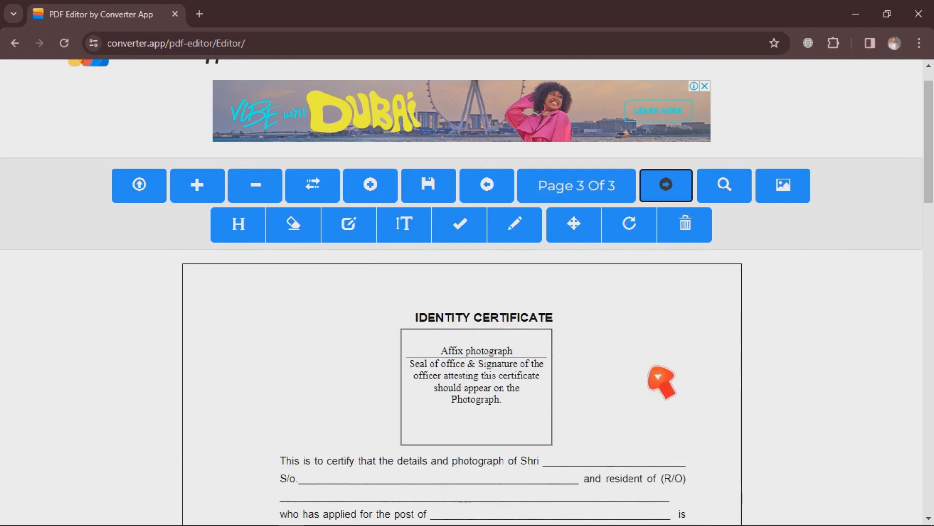
pyautogui.scroll(-10, 463, 341)
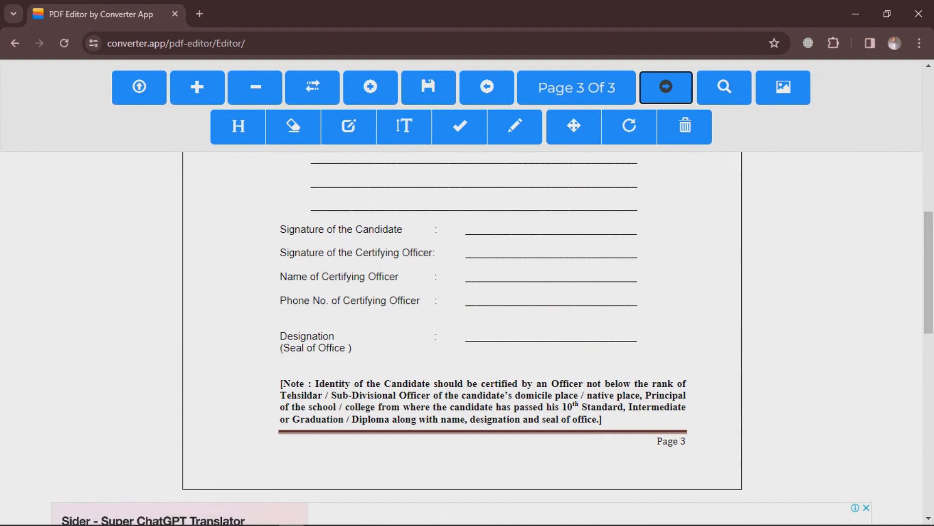
pyautogui.moveTo(929, 292); pyautogui.dragTo(929, 370)
pyautogui.scroll(8, 760, 379)
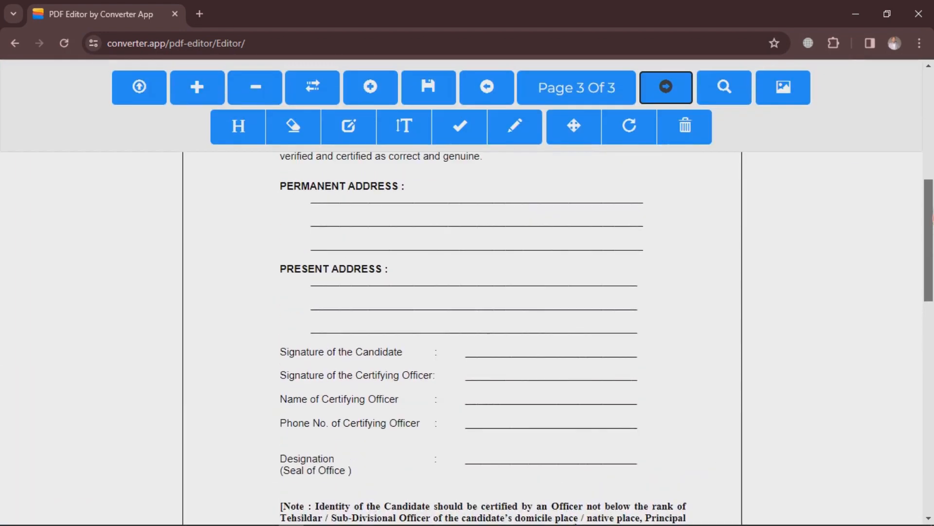
pyautogui.scroll(-2, 761, 379)
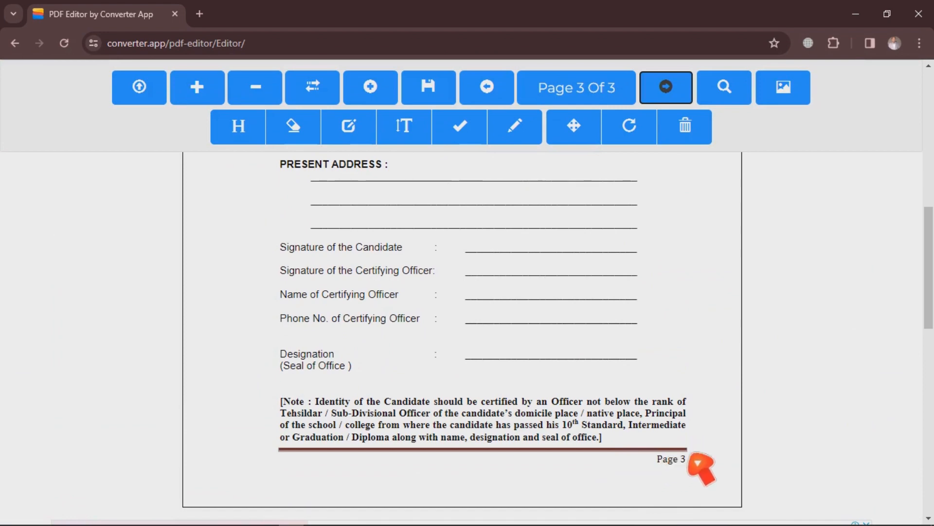
pyautogui.click(929, 161)
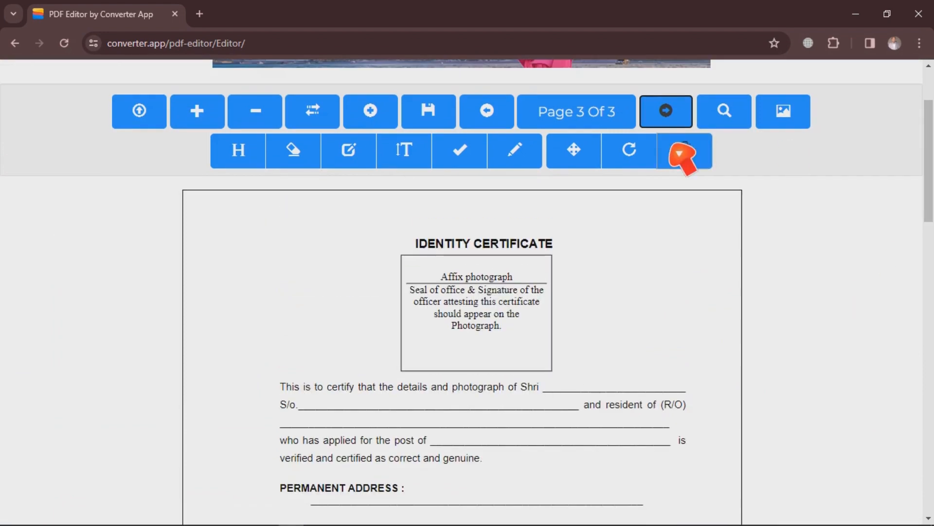
pyautogui.click(505, 121)
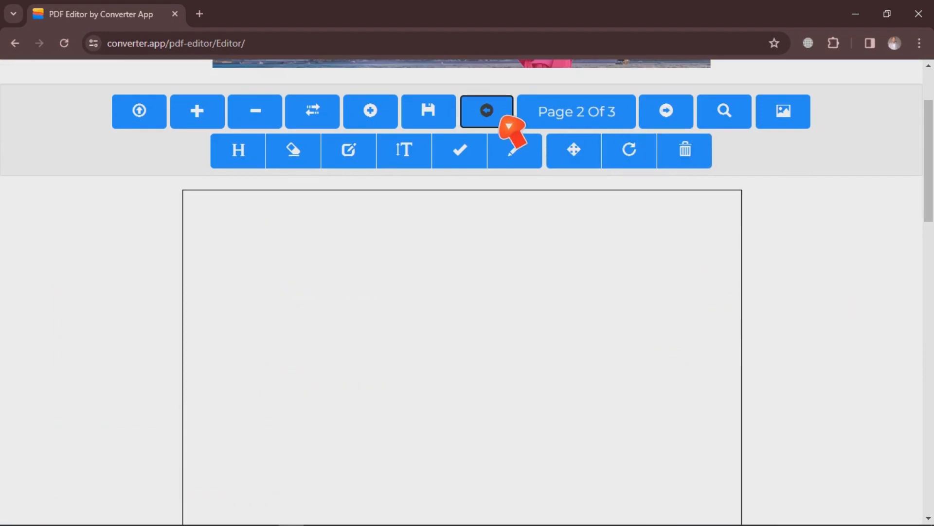
pyautogui.click(505, 121)
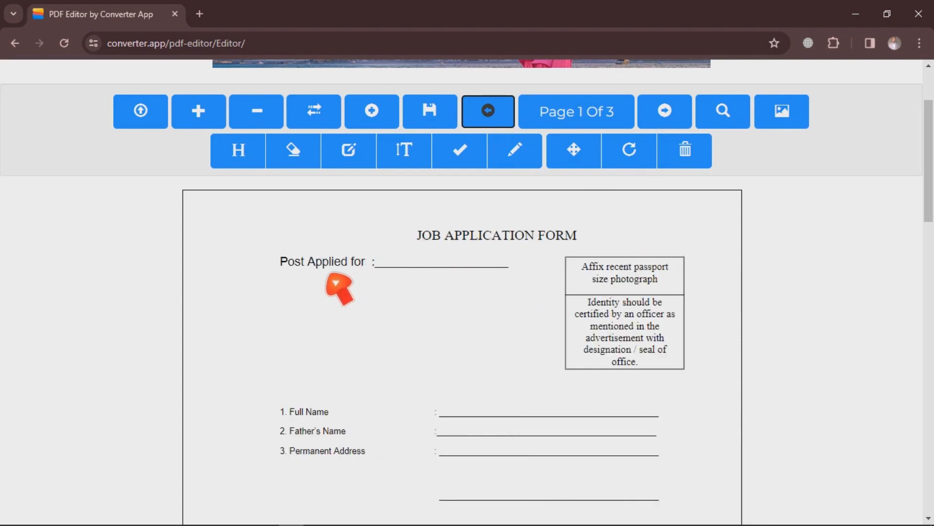
# Step: Add the text "Lecturer" to the Post Applied for field and move it onto the start of the blank line
pyautogui.click(415, 258)
pyautogui.click(415, 156)
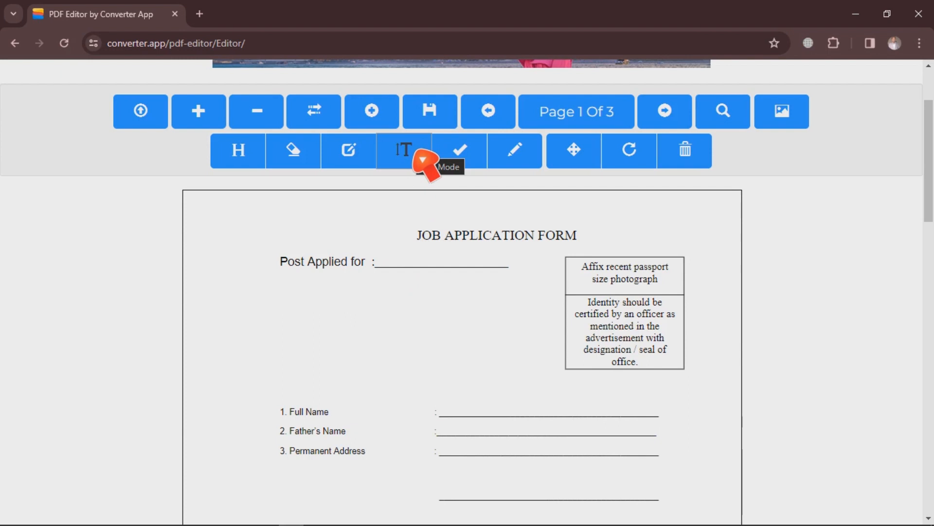
pyautogui.click(396, 261)
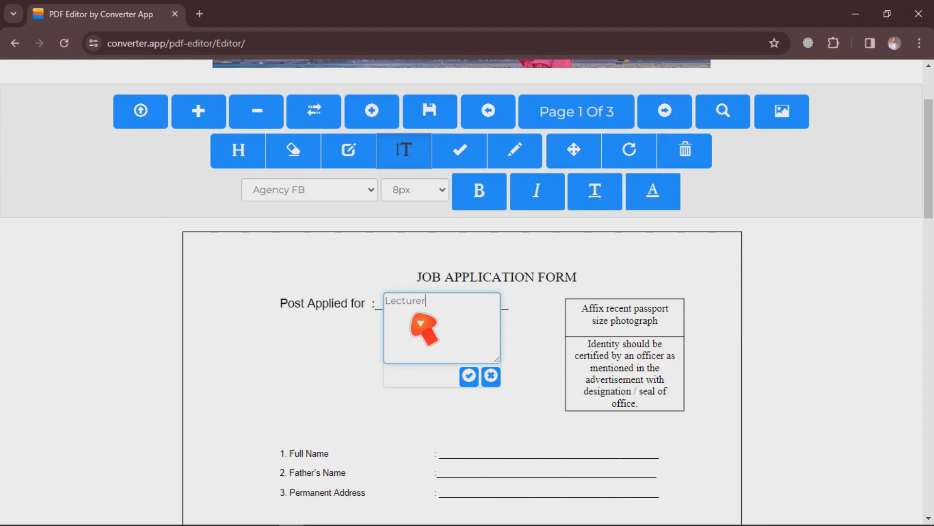
pyautogui.write('Lecturer')
pyautogui.click(469, 376)
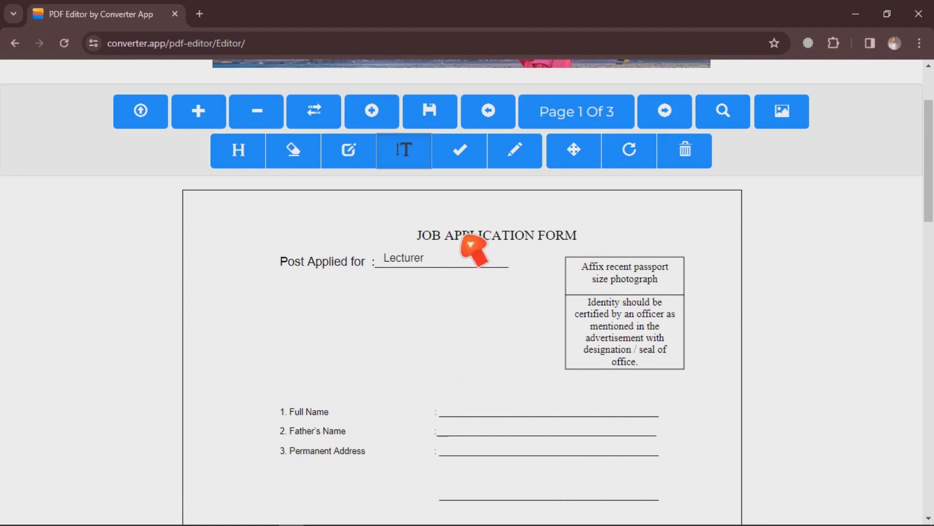
pyautogui.click(586, 160)
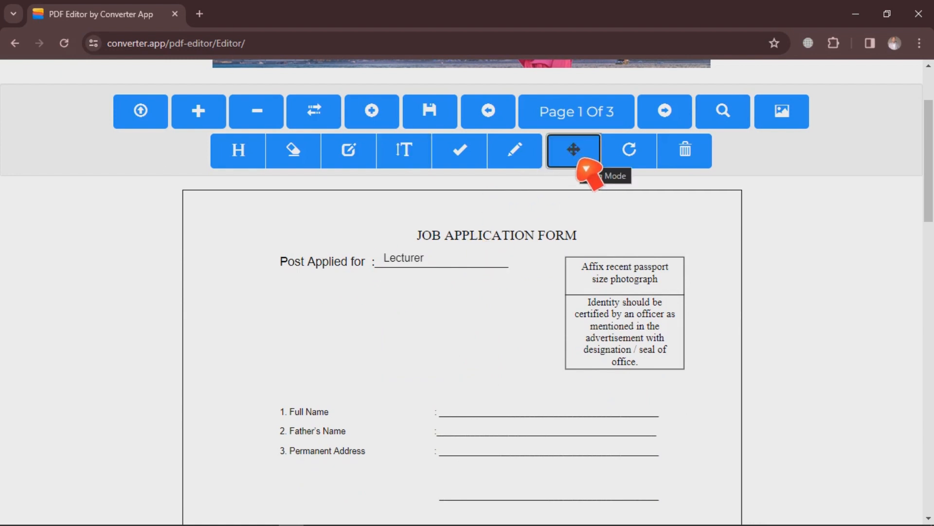
pyautogui.moveTo(417, 267)
pyautogui.mouseDown()
pyautogui.moveTo(409, 267)
pyautogui.moveTo(462, 273)
pyautogui.moveTo(409, 271)
pyautogui.moveTo(408, 254)
pyautogui.moveTo(412, 271)
pyautogui.mouseUp()
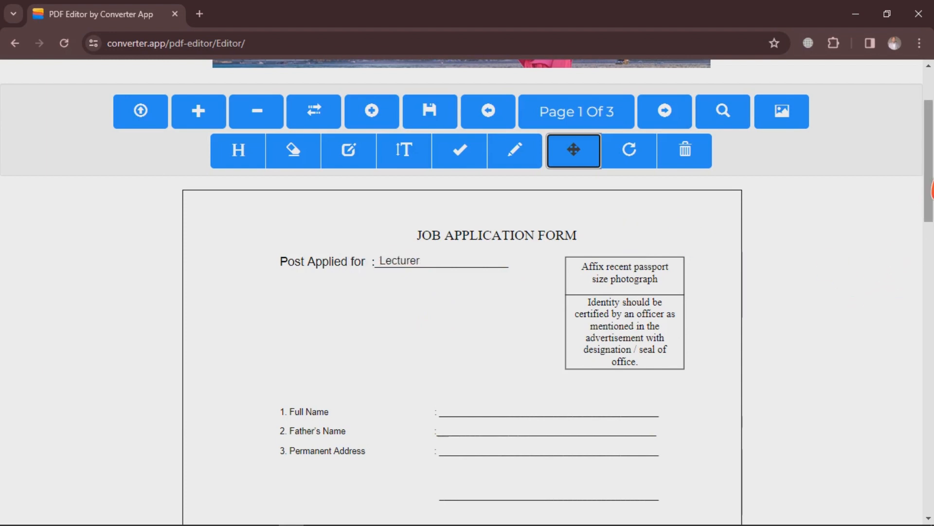
# Step: Enter the applicant's name in the Full Name field and align it with the start of the line
pyautogui.moveTo(932, 183)
pyautogui.mouseDown()
pyautogui.moveTo(932, 212)
pyautogui.moveTo(928, 197)
pyautogui.mouseUp()
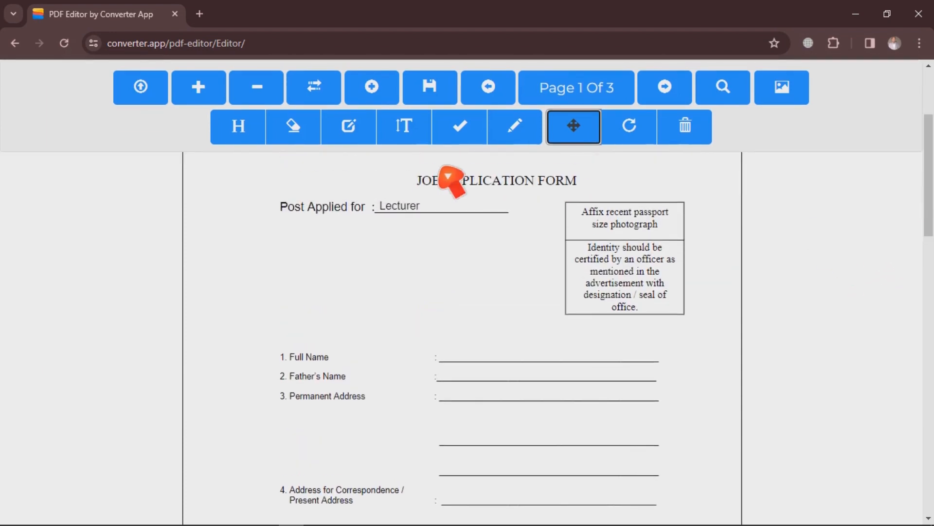
pyautogui.click(414, 140)
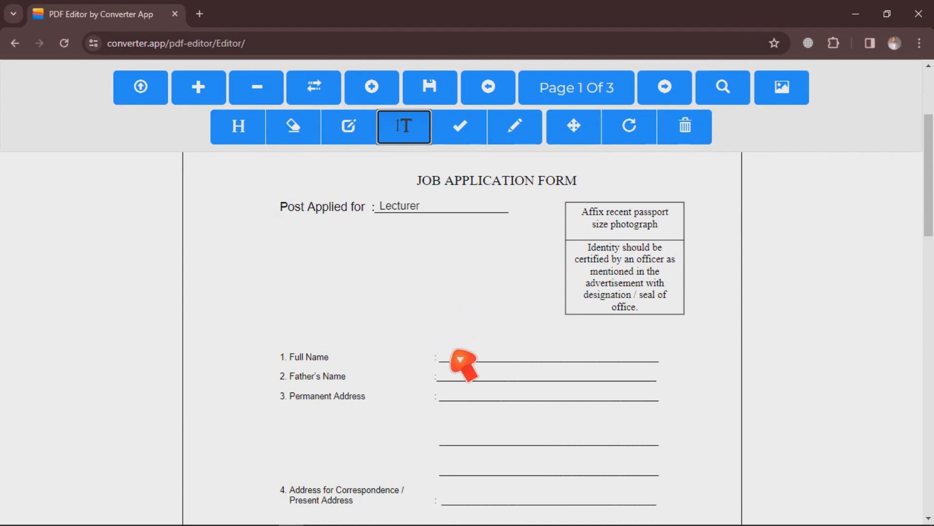
pyautogui.click(461, 358)
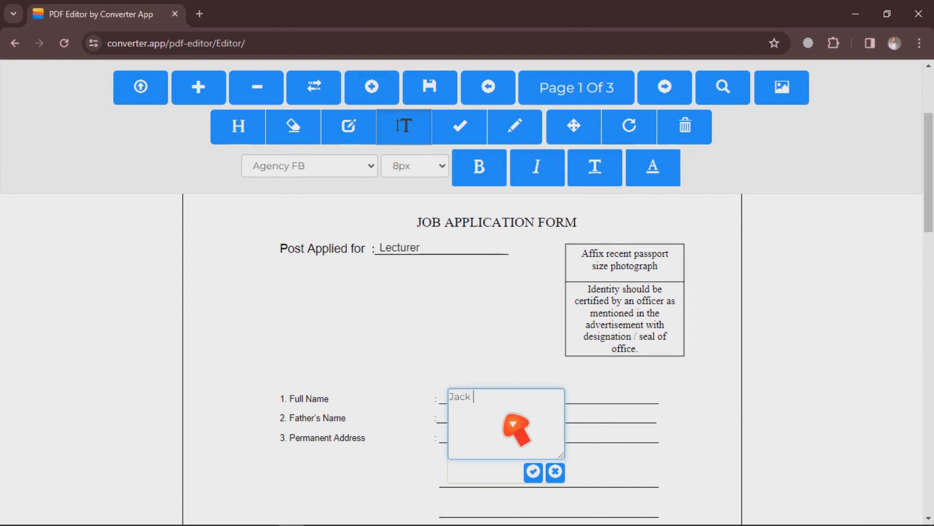
pyautogui.click(533, 471)
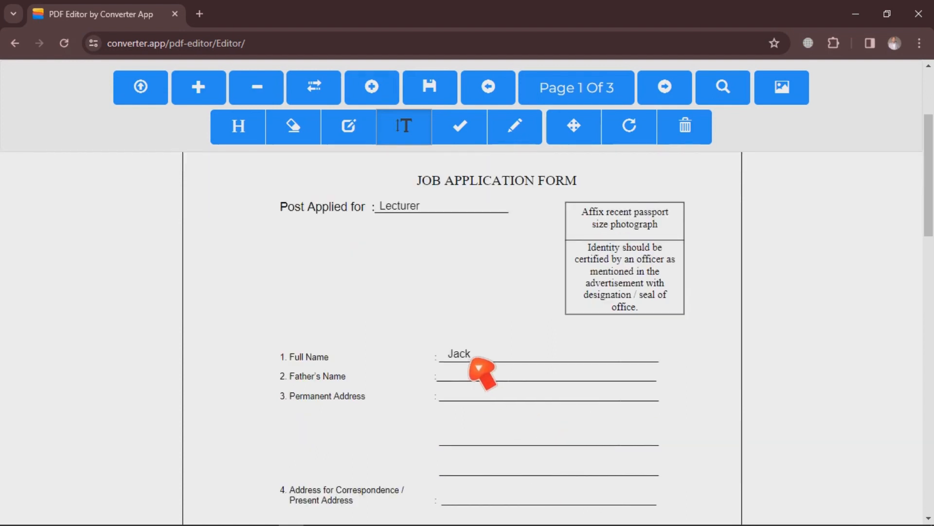
pyautogui.click(590, 138)
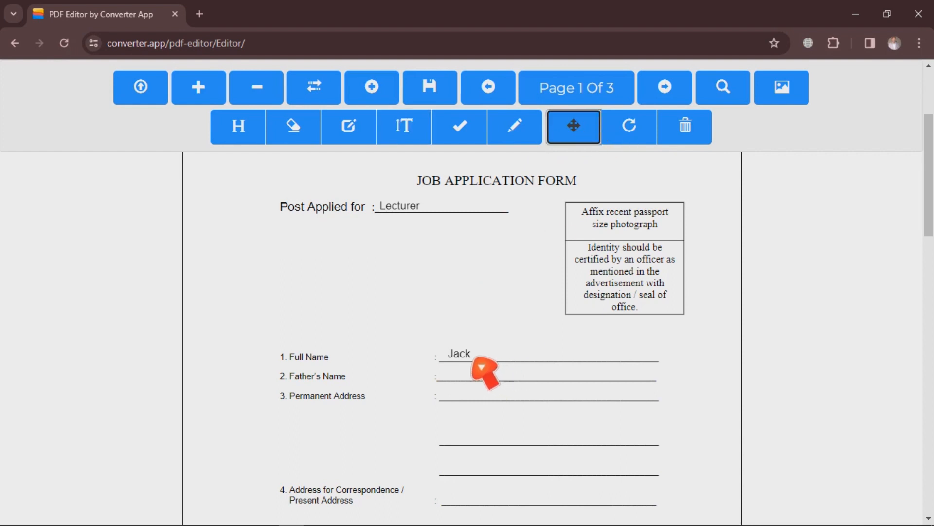
pyautogui.moveTo(475, 363); pyautogui.dragTo(467, 363)
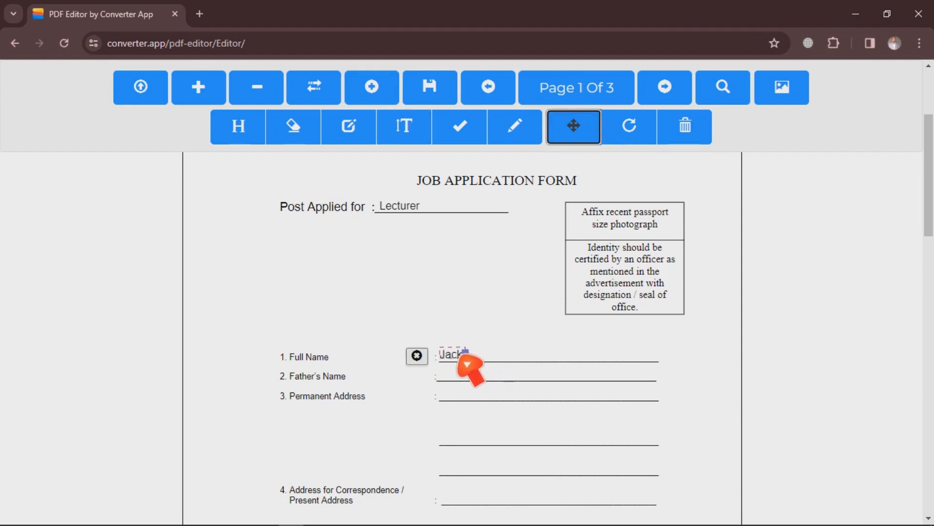
# Step: Enter the father's name in the Father's Name field and align it with the start of the line
pyautogui.click(411, 127)
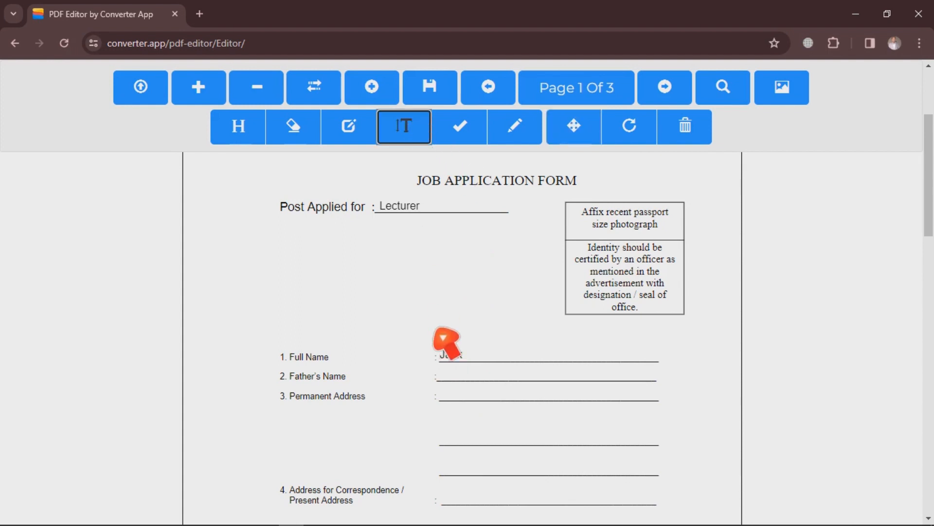
pyautogui.click(461, 381)
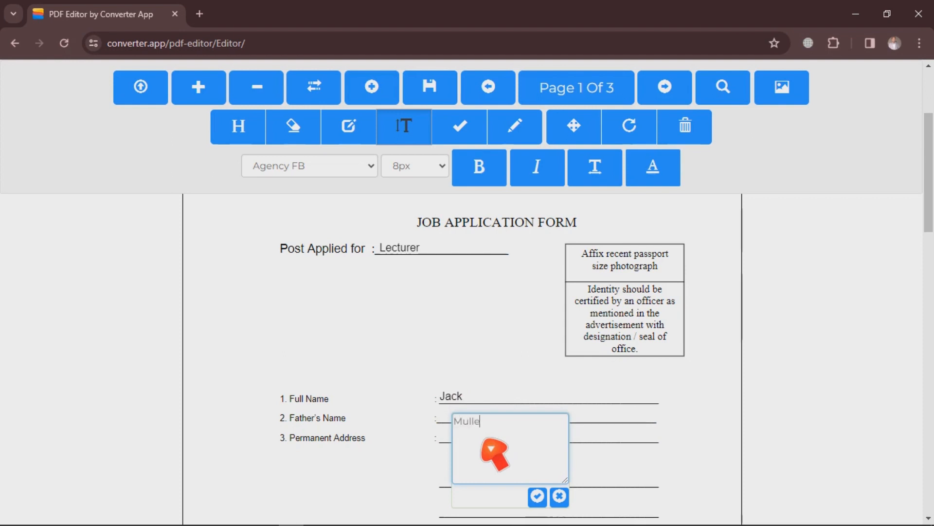
pyautogui.click(537, 497)
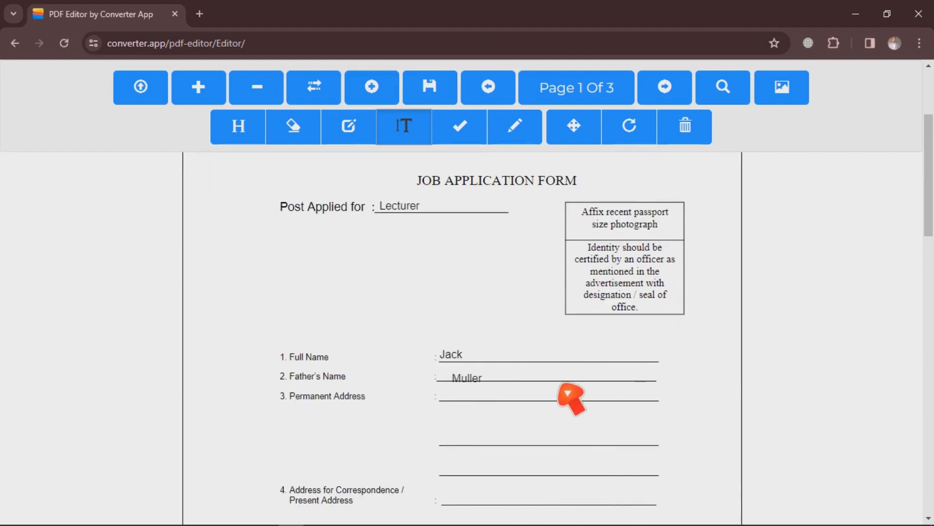
pyautogui.click(574, 127)
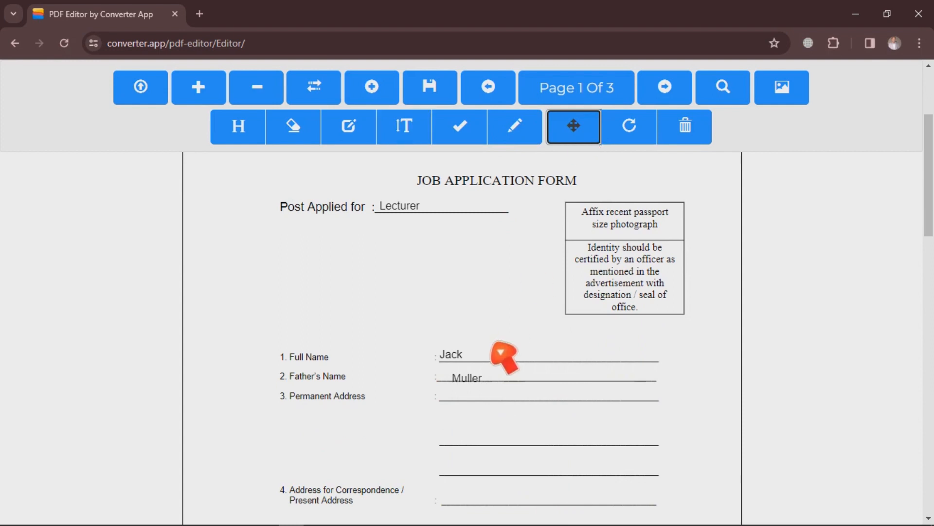
pyautogui.moveTo(480, 388); pyautogui.dragTo(467, 386)
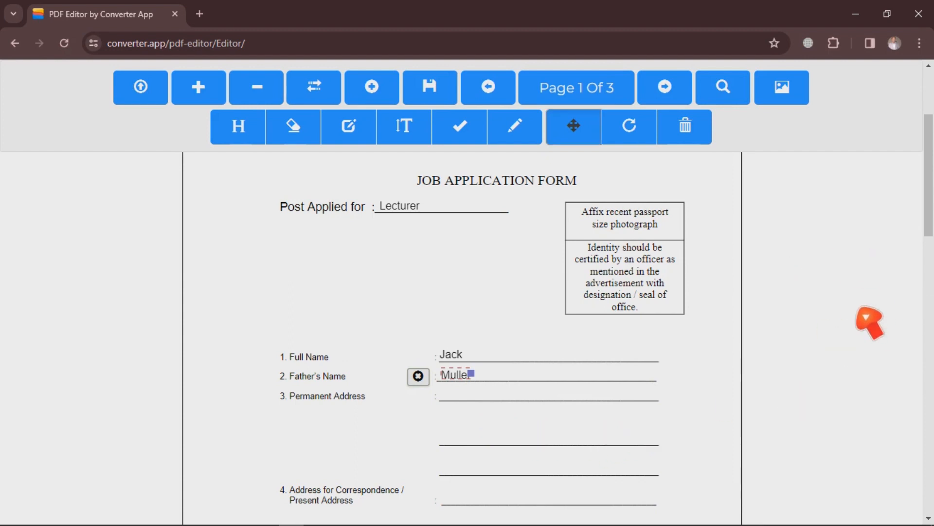
pyautogui.click(722, 382)
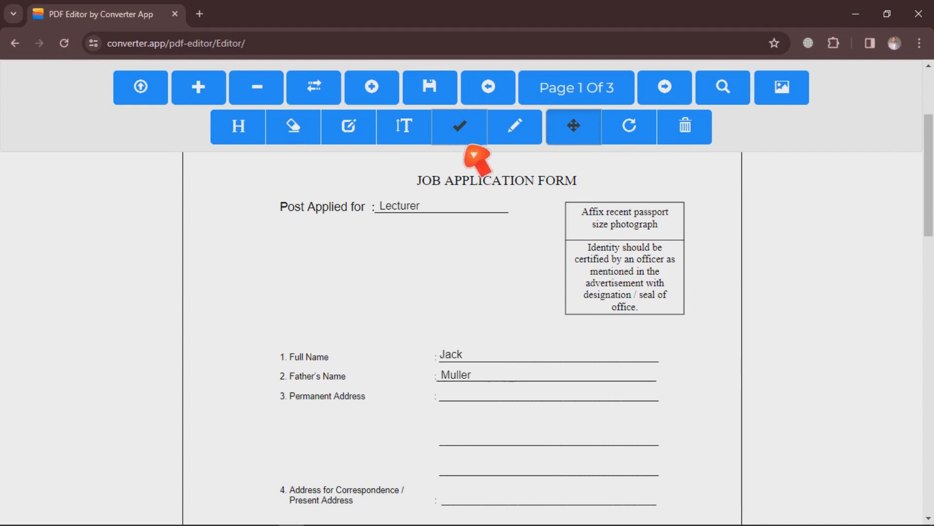
# Step: Mark the Male box of the Sex field on page 1 with an X
pyautogui.click(466, 132)
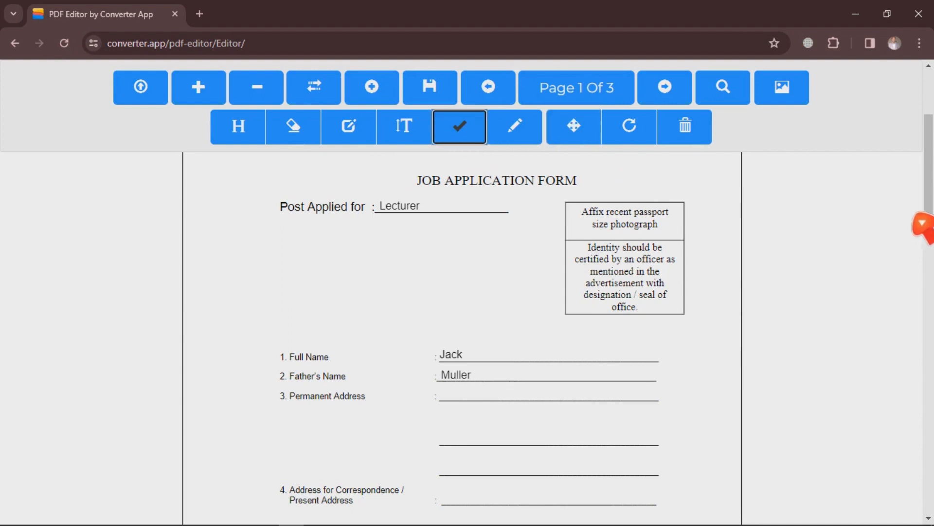
pyautogui.moveTo(929, 209); pyautogui.dragTo(927, 275)
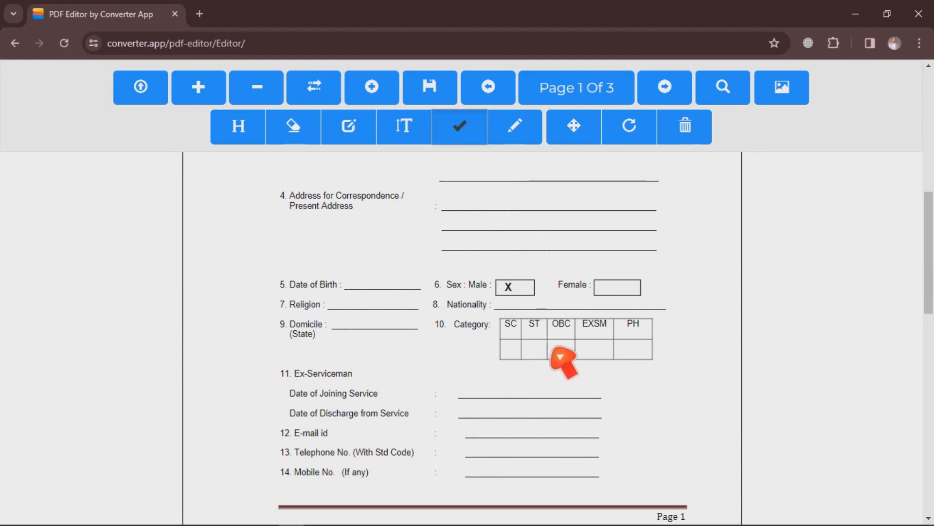
# Step: Place an X mark in the empty area below the Category table and erase it
pyautogui.click(600, 385)
pyautogui.click(311, 132)
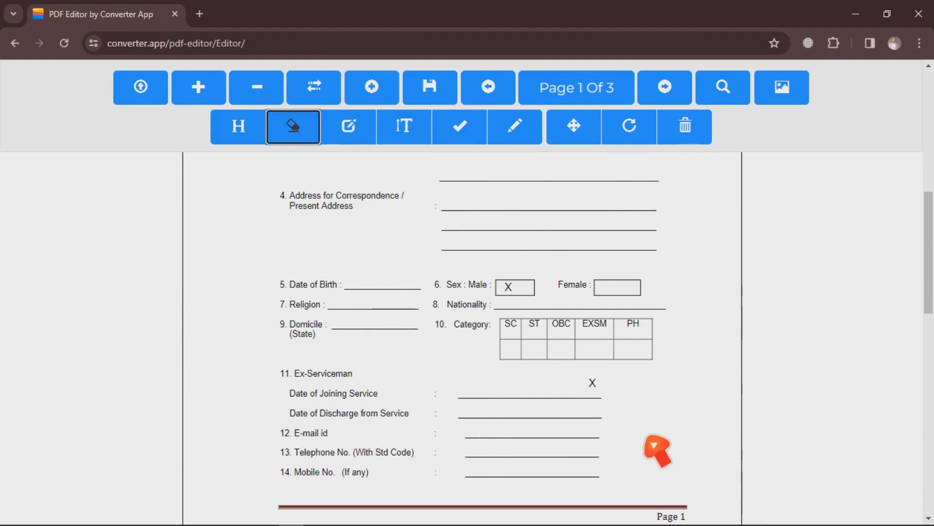
pyautogui.click(591, 383)
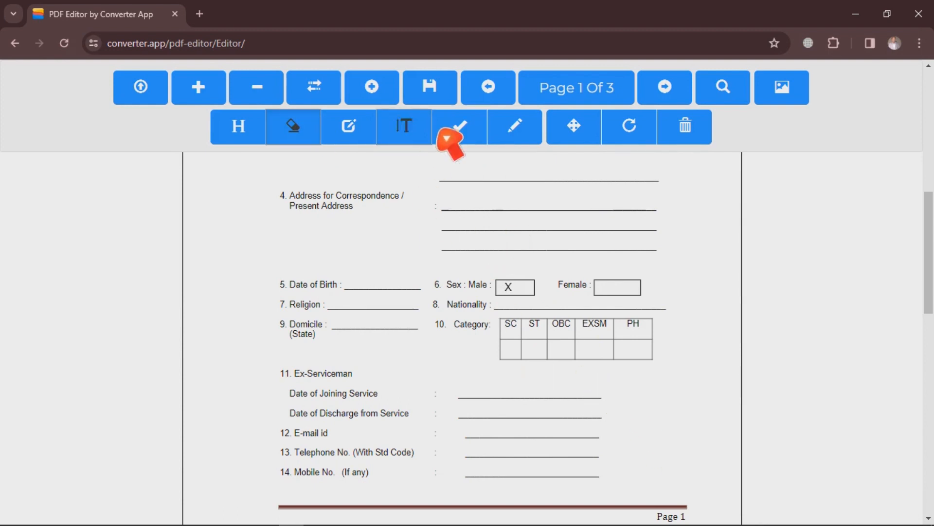
# Step: Highlight the "JOB APPLICATION FORM" heading on page 1 and undo the highlight
pyautogui.click(481, 134)
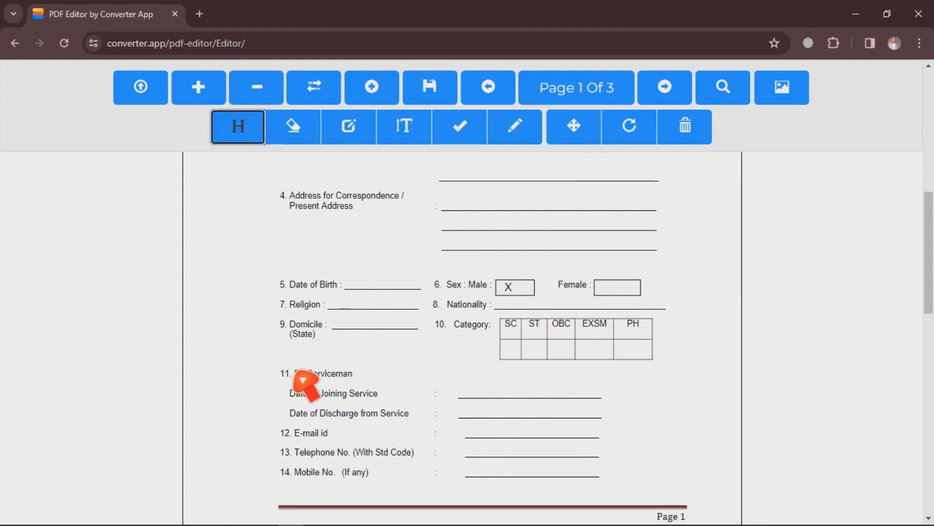
pyautogui.scroll(15, 927, 213)
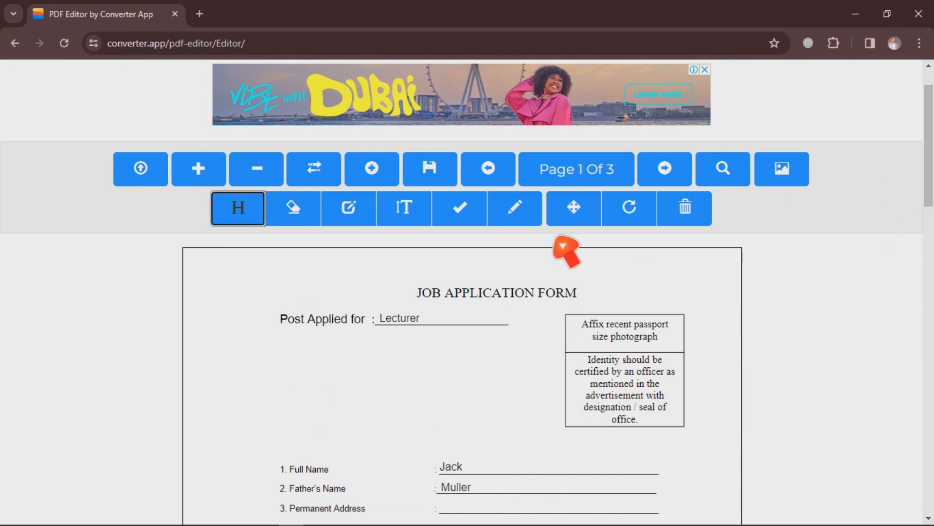
pyautogui.moveTo(413, 283); pyautogui.dragTo(589, 303)
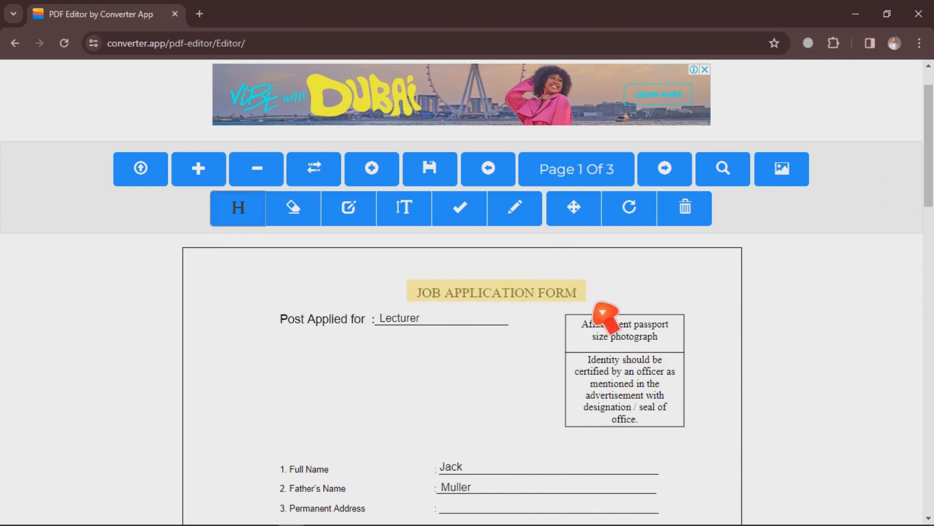
pyautogui.click(248, 220)
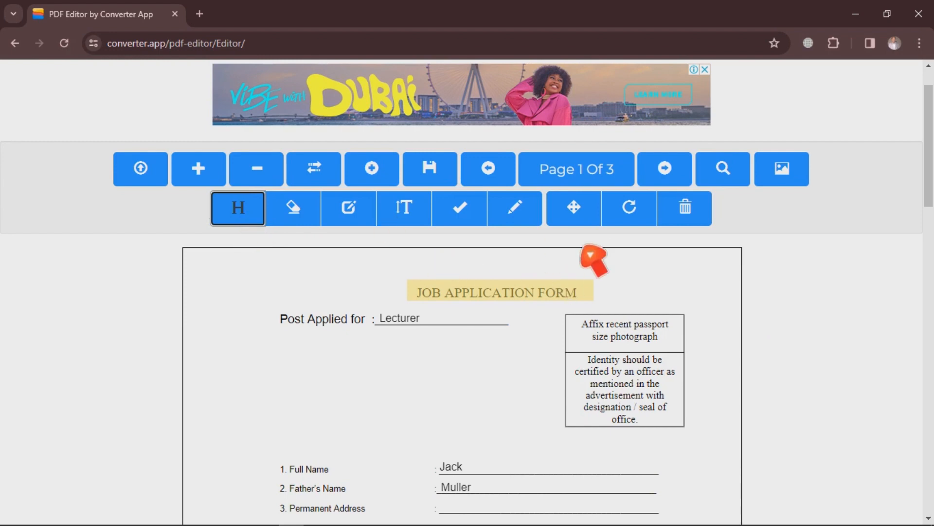
pyautogui.click(644, 214)
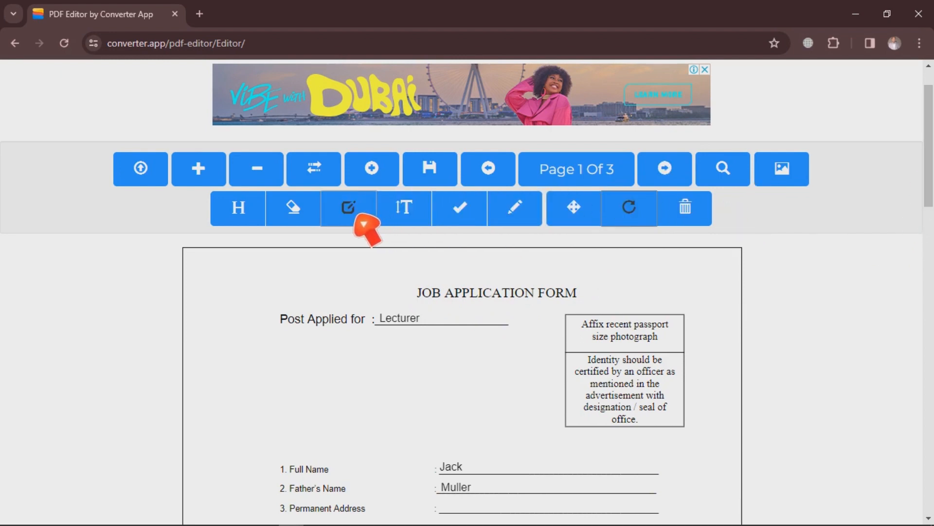
# Step: Look over the identity certificate on page 3 and bring up the declaration and applicant signature area on page 2
pyautogui.click(526, 221)
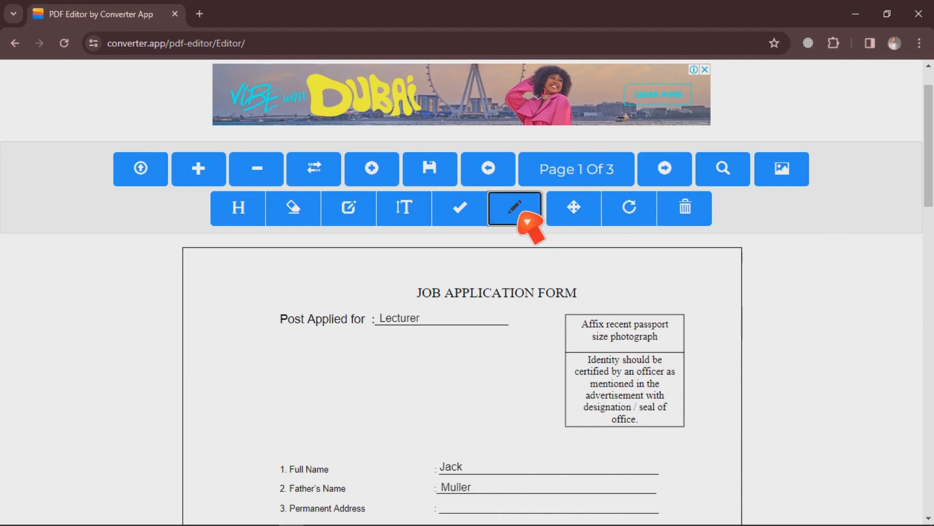
pyautogui.scroll(-4, 763, 183)
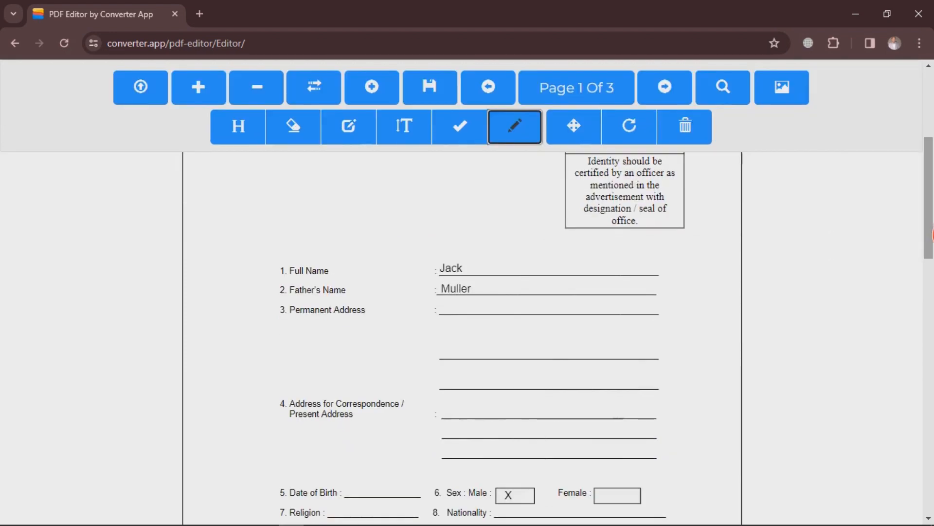
pyautogui.scroll(5, 763, 183)
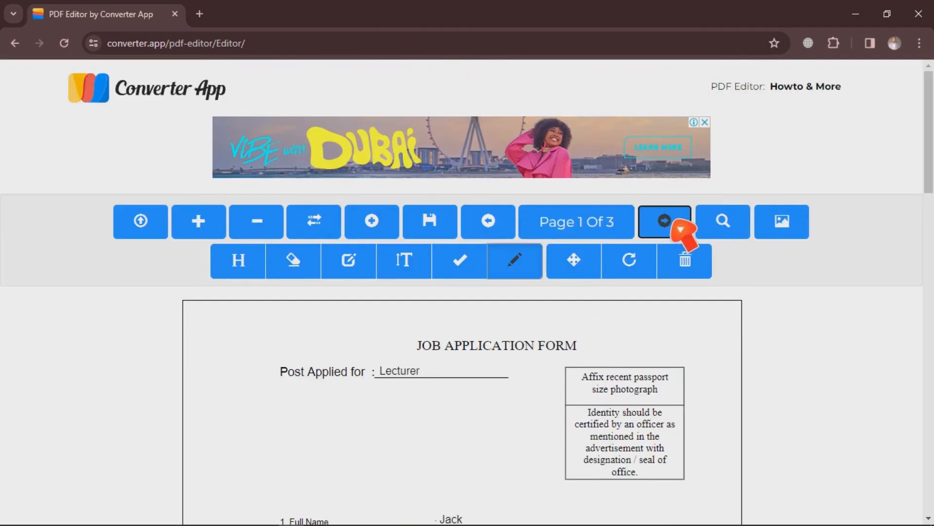
pyautogui.click(677, 224)
pyautogui.click(682, 227)
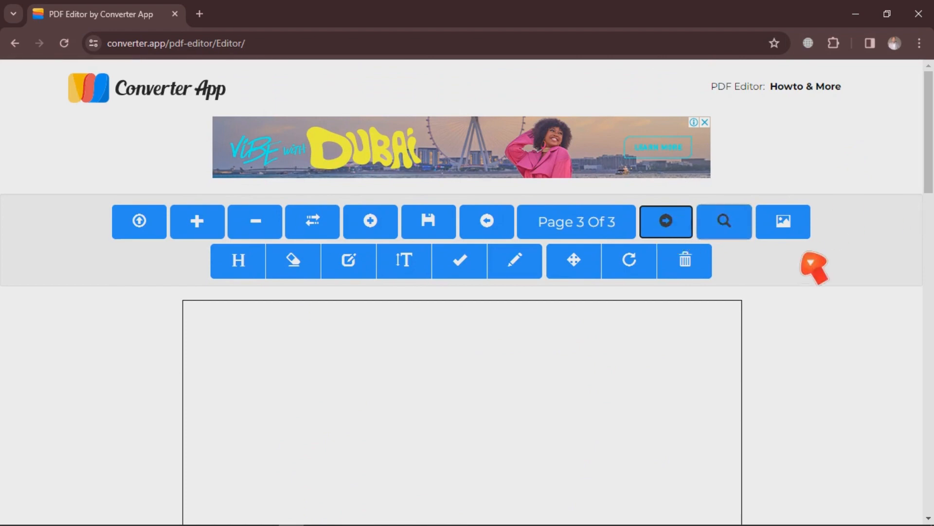
pyautogui.scroll(-10, 462, 341)
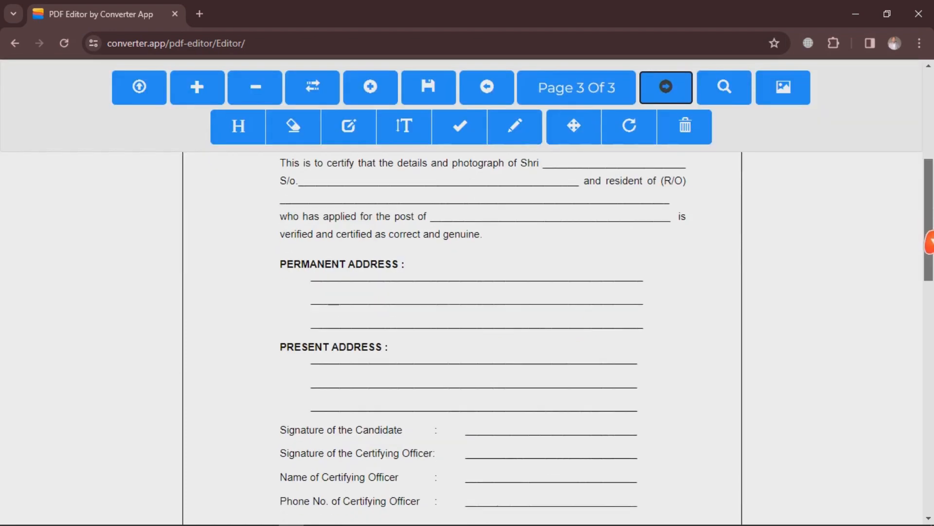
pyautogui.scroll(10, 463, 340)
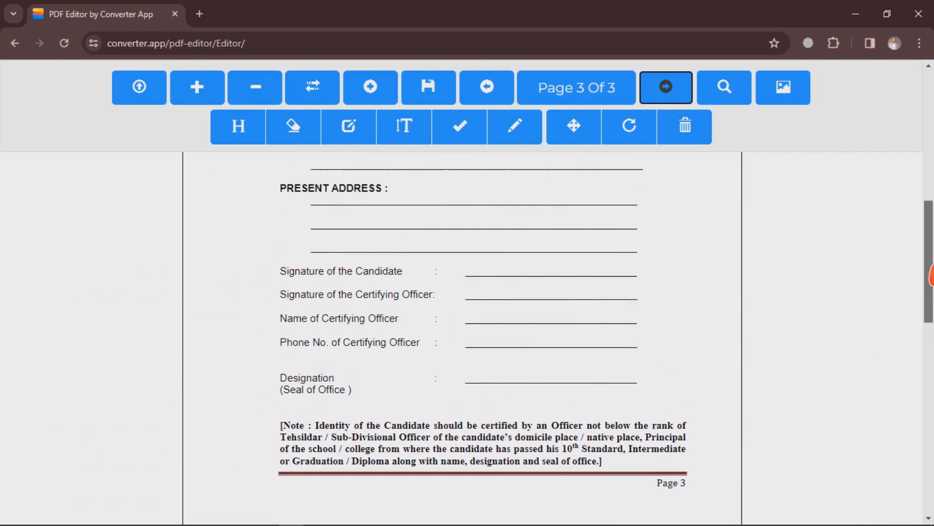
pyautogui.scroll(2, 462, 341)
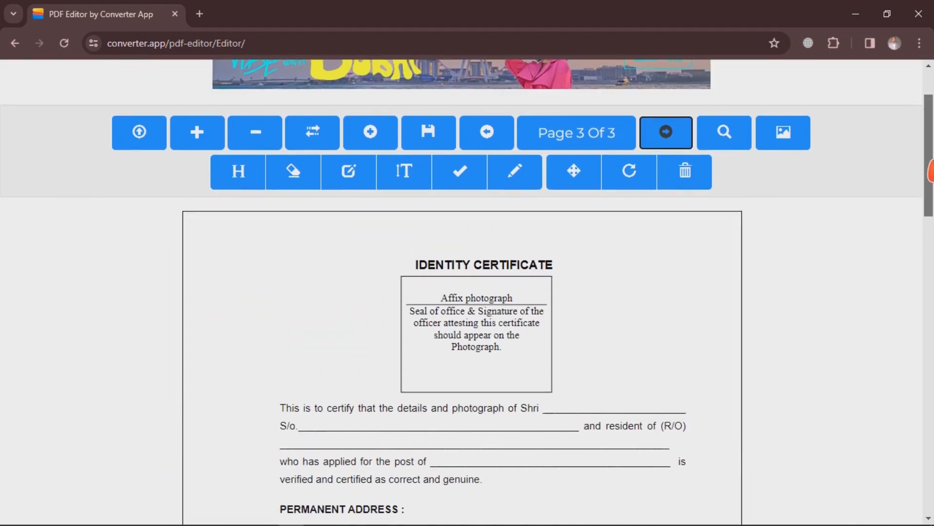
pyautogui.scroll(-6, 463, 341)
pyautogui.scroll(-4, 927, 260)
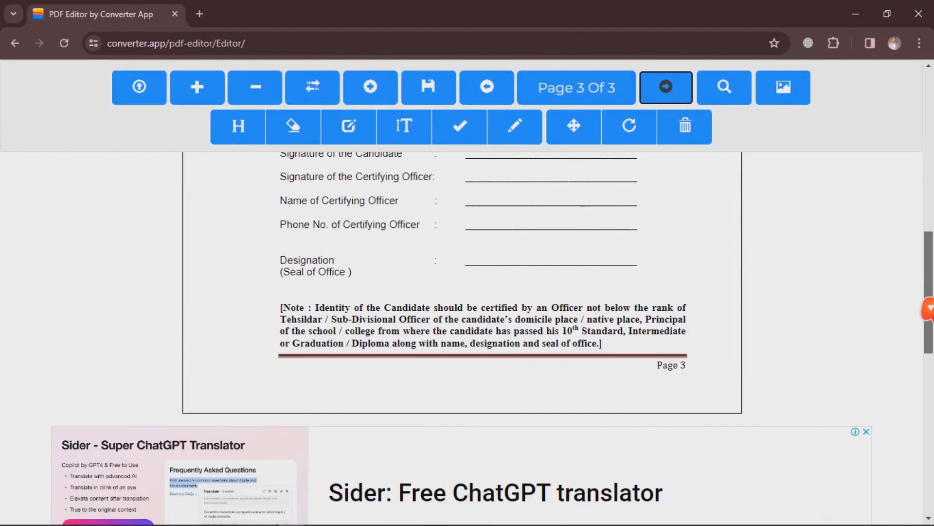
pyautogui.scroll(2, 927, 260)
pyautogui.click(497, 90)
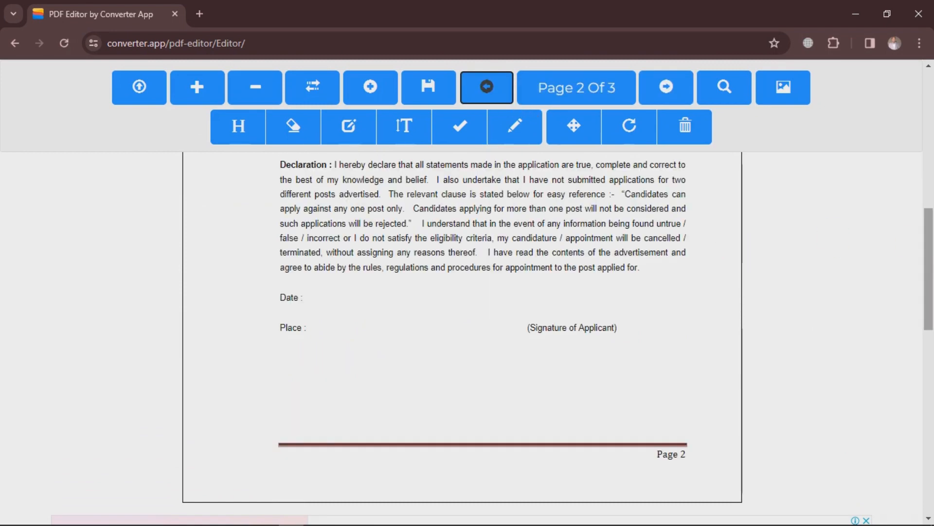
# Step: Draw a handwritten signature on page 2, shrink it and place it just above the "(Signature of Applicant)" label
pyautogui.scroll(1, 462, 341)
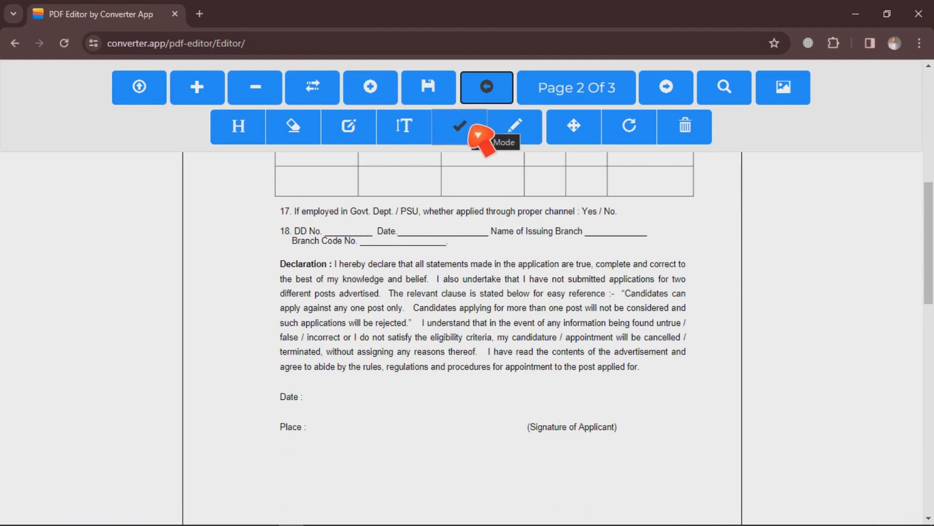
pyautogui.click(517, 131)
pyautogui.click(560, 411)
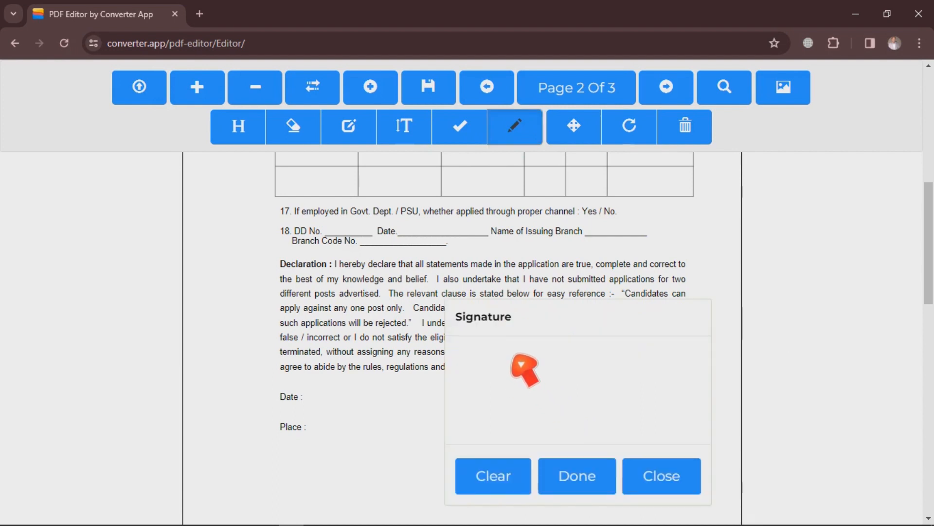
pyautogui.moveTo(510, 353); pyautogui.dragTo(479, 423)
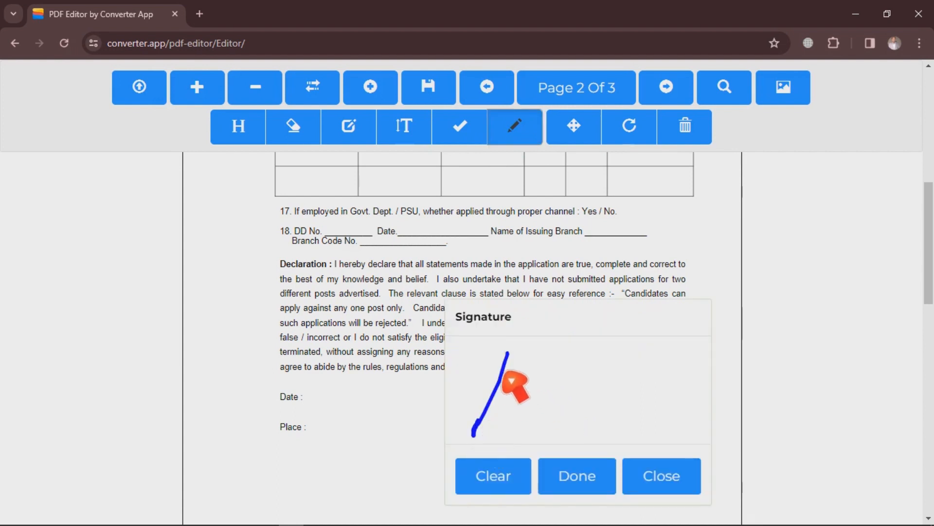
pyautogui.moveTo(508, 353)
pyautogui.mouseDown()
pyautogui.moveTo(498, 411)
pyautogui.moveTo(596, 358)
pyautogui.moveTo(554, 443)
pyautogui.moveTo(594, 363)
pyautogui.moveTo(611, 404)
pyautogui.moveTo(519, 427)
pyautogui.mouseUp()
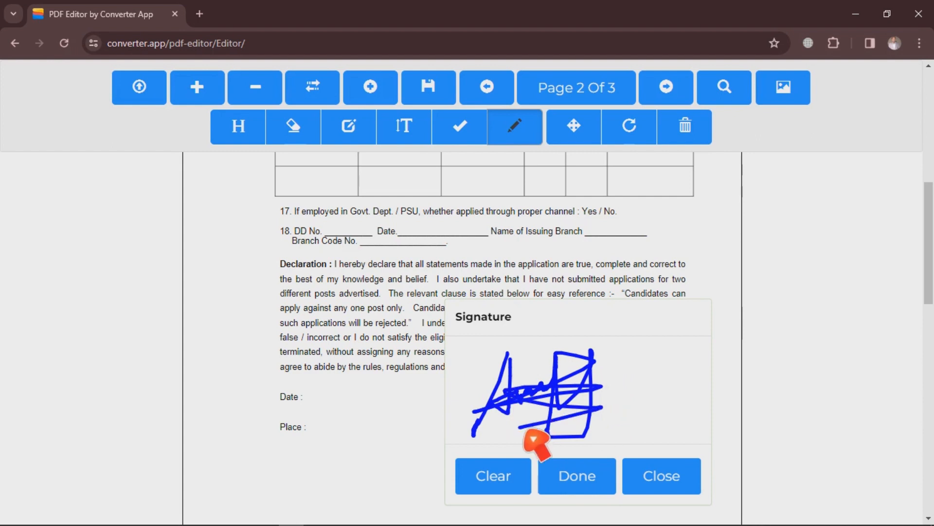
pyautogui.click(589, 480)
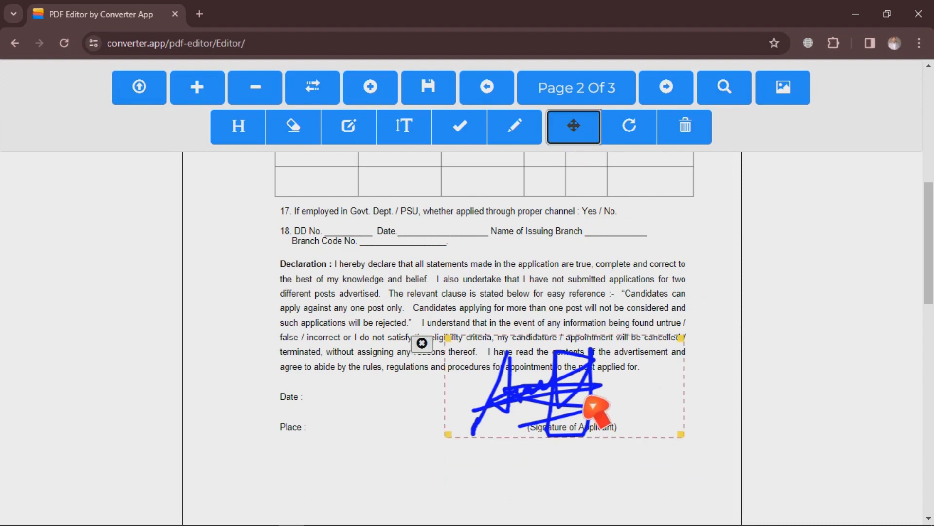
pyautogui.moveTo(685, 438)
pyautogui.mouseDown()
pyautogui.moveTo(523, 394)
pyautogui.moveTo(571, 380)
pyautogui.moveTo(565, 369)
pyautogui.moveTo(547, 410)
pyautogui.moveTo(580, 416)
pyautogui.mouseUp()
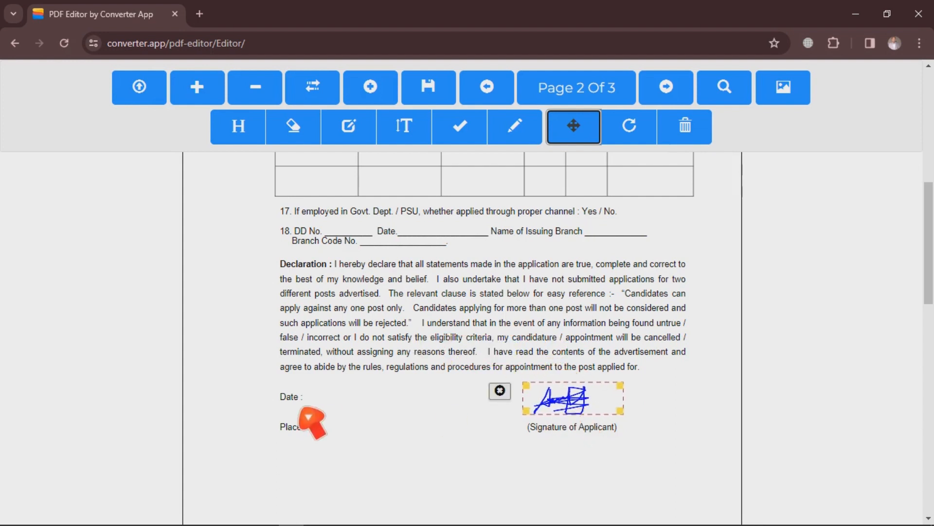
# Step: Add the text 12/03/2024 after the Date label on page 2 and move it into line with the label
pyautogui.click(409, 127)
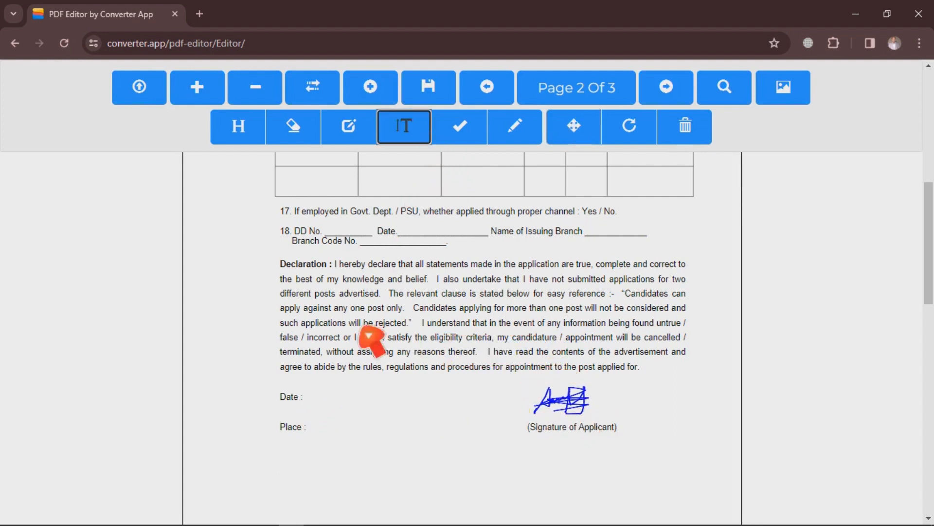
pyautogui.click(321, 399)
pyautogui.click(348, 469)
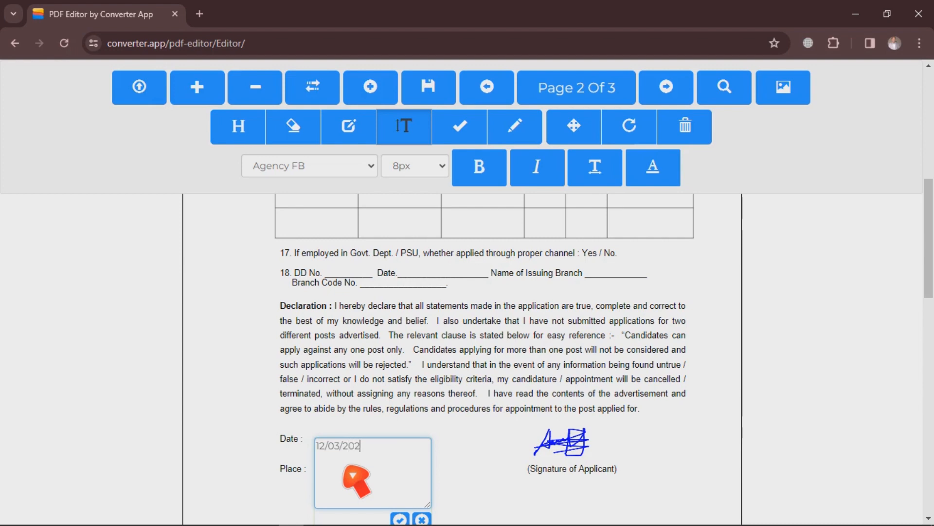
pyautogui.click(403, 519)
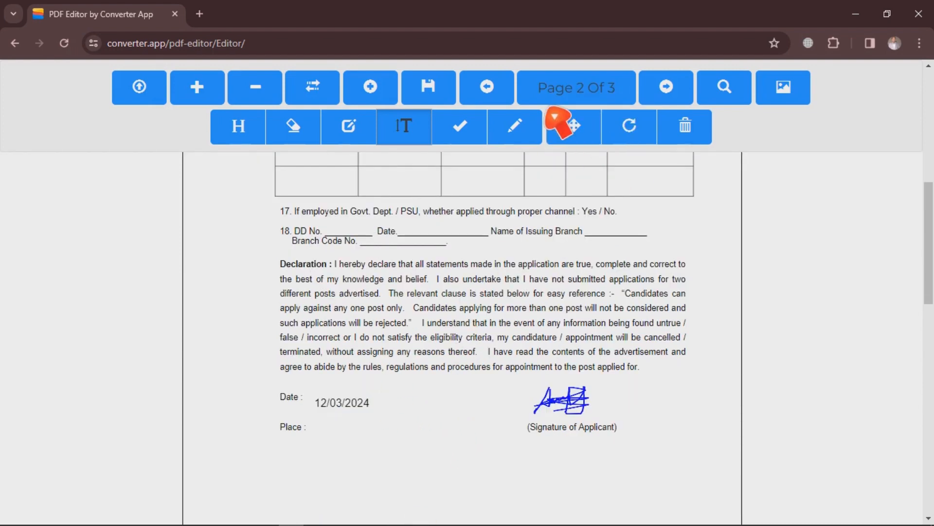
pyautogui.click(567, 101)
pyautogui.click(557, 97)
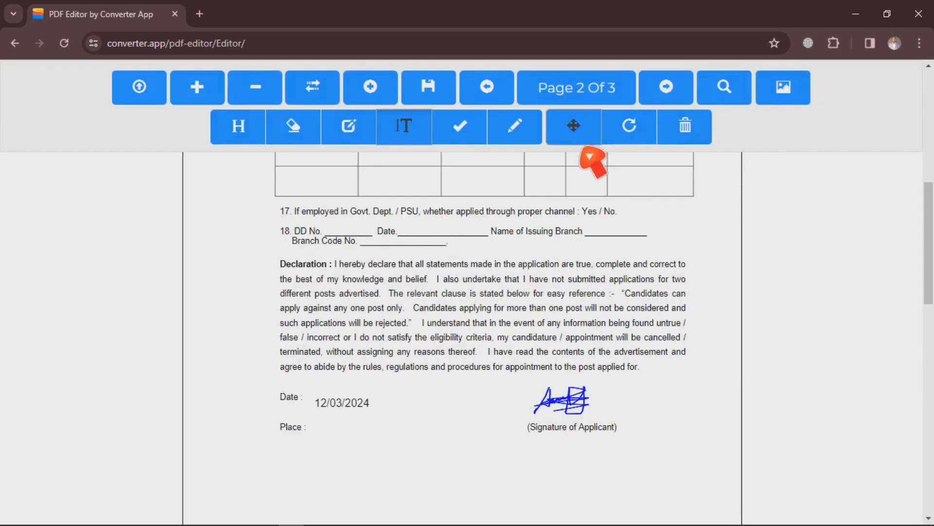
pyautogui.click(560, 100)
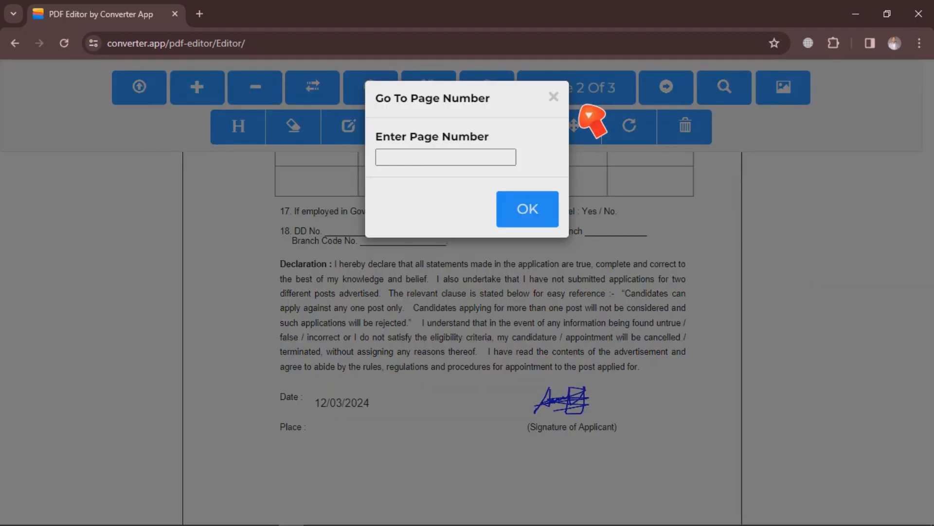
pyautogui.click(554, 97)
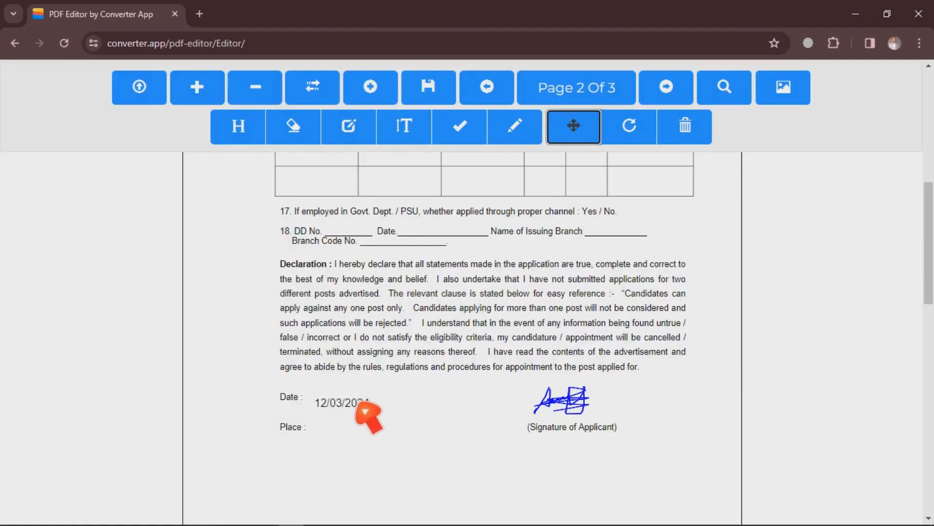
pyautogui.moveTo(361, 404); pyautogui.dragTo(356, 399)
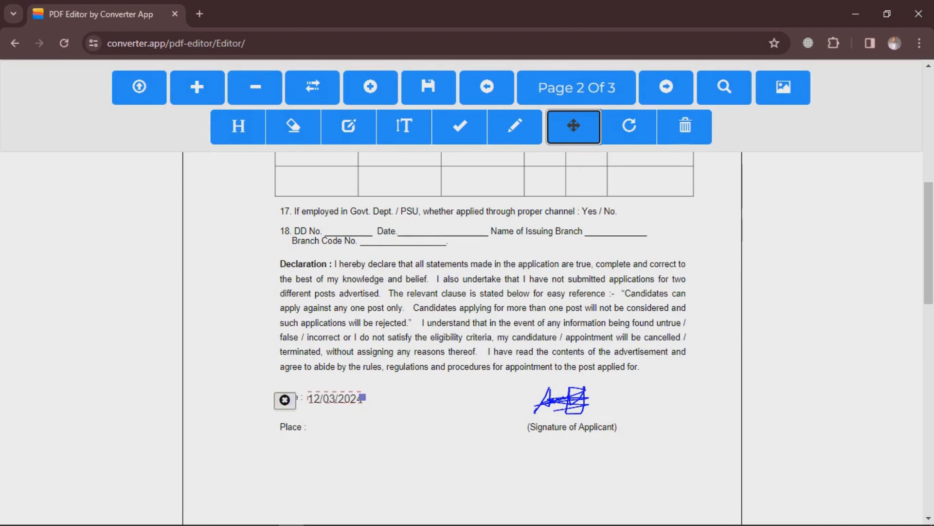
# Step: Save and export the edited application form, confirming the save
pyautogui.scroll(-6, 467, 316)
pyautogui.scroll(6, 467, 317)
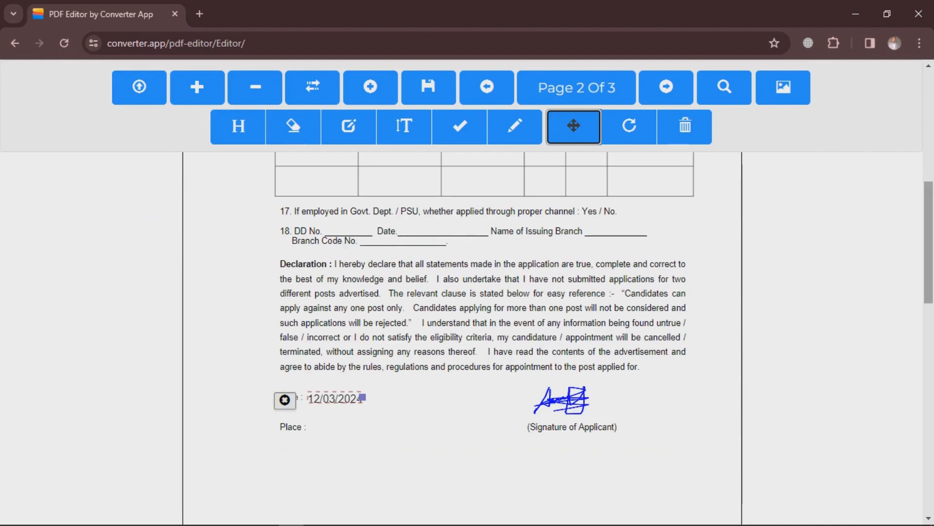
pyautogui.moveTo(930, 190); pyautogui.dragTo(930, 84)
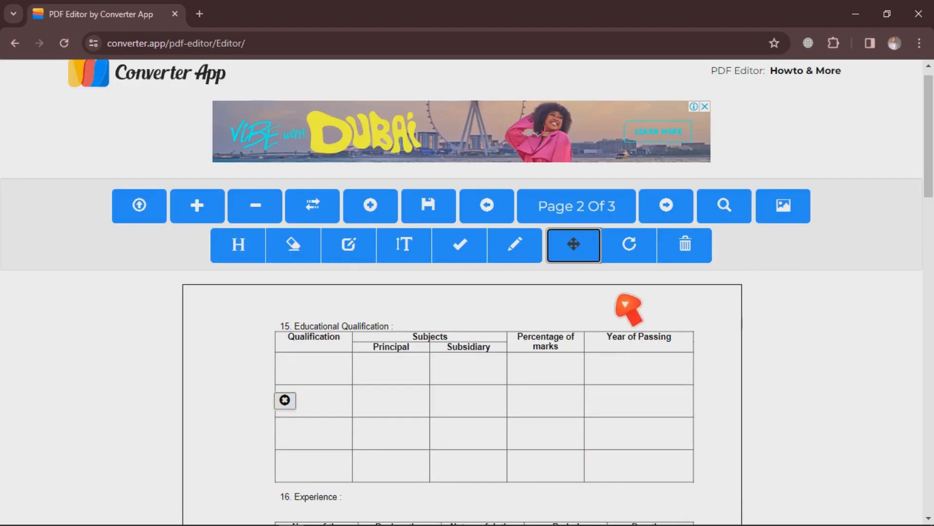
pyautogui.click(447, 215)
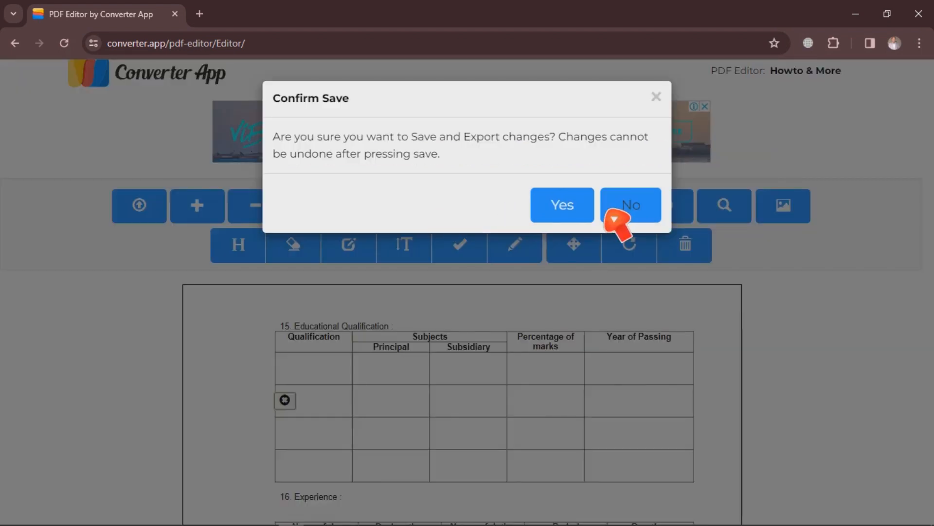
pyautogui.click(554, 214)
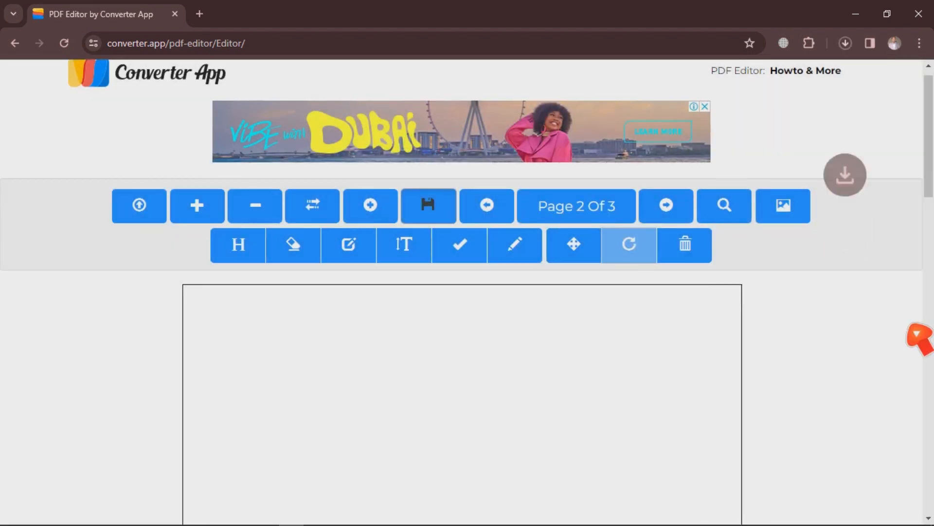
# Step: Open the downloaded Export (2).pdf in the PDF reader and check the filled-in fields, date and signature across its pages
pyautogui.click(786, 79)
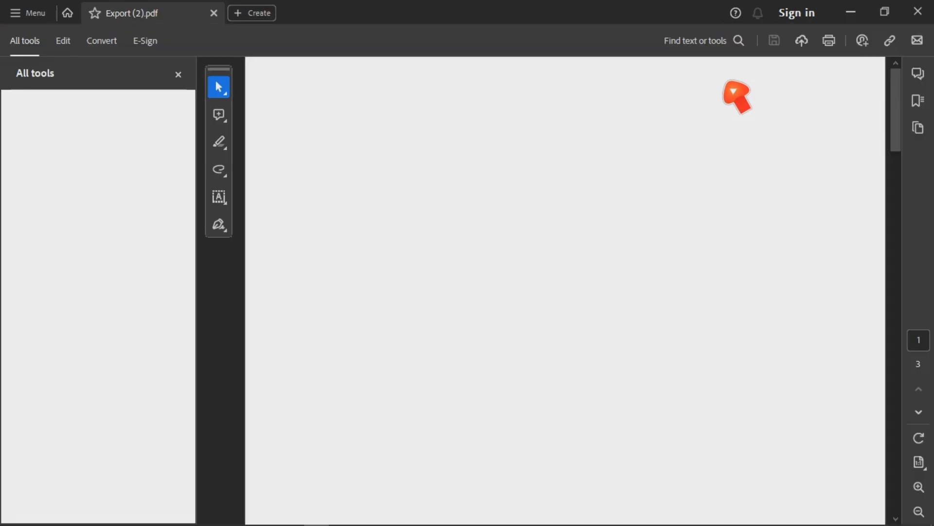
pyautogui.click(178, 74)
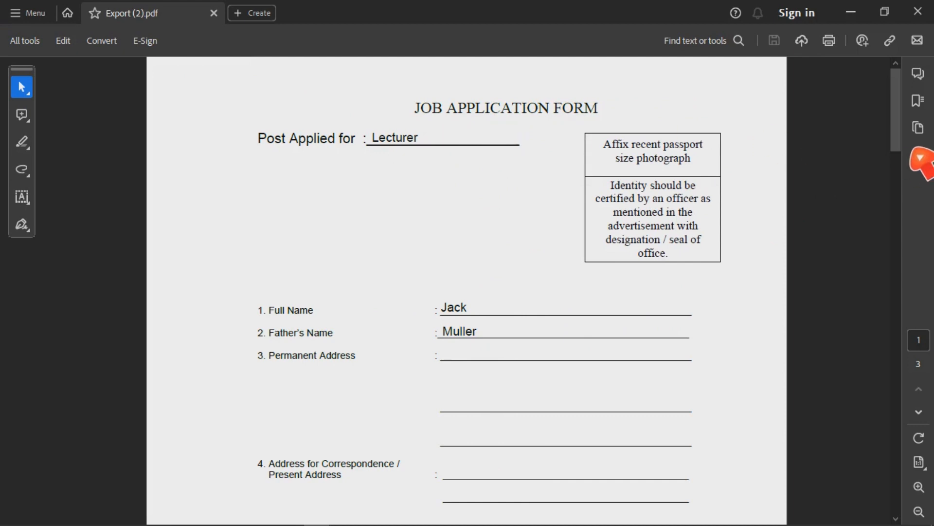
pyautogui.moveTo(898, 130); pyautogui.dragTo(902, 197)
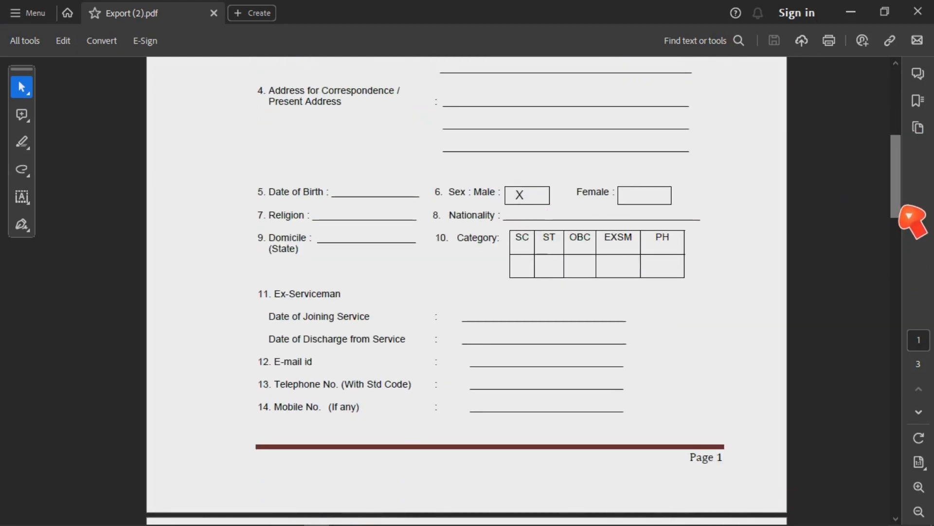
pyautogui.moveTo(900, 210); pyautogui.dragTo(910, 370)
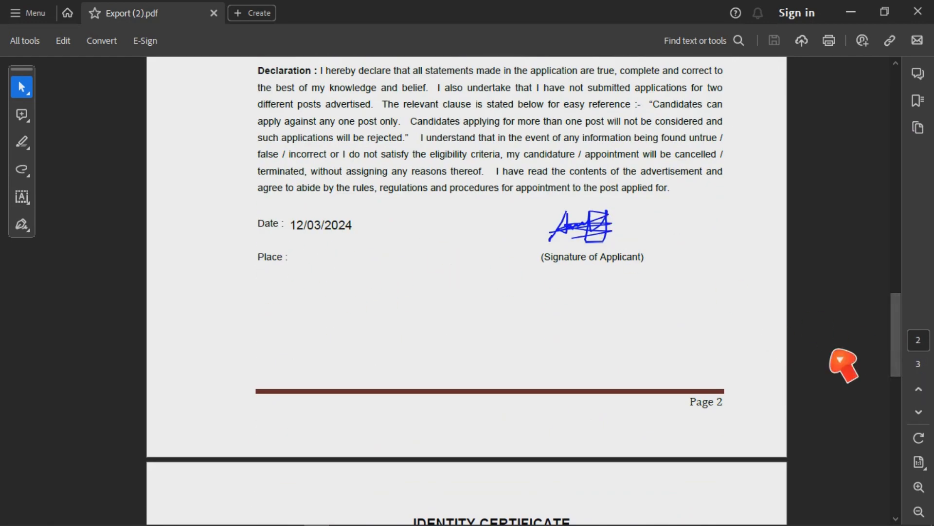
pyautogui.click(899, 474)
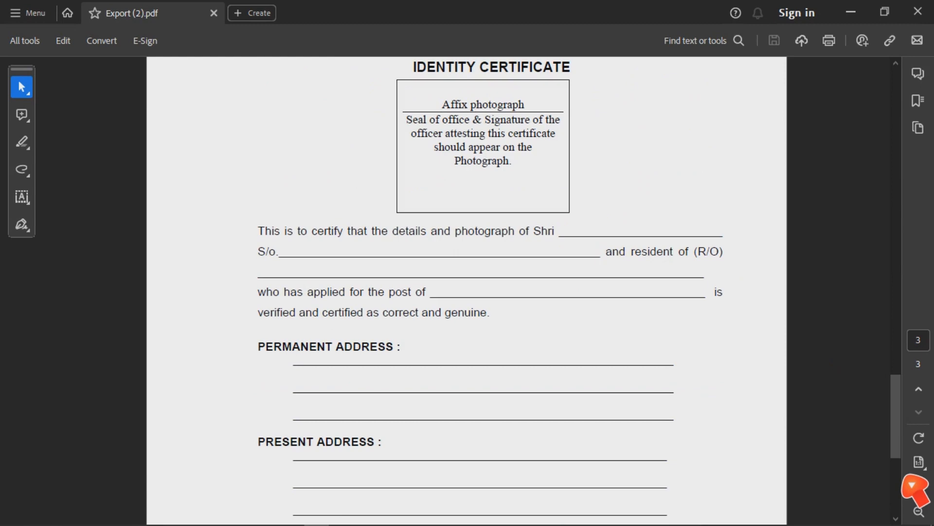
pyautogui.click(900, 475)
pyautogui.doubleClick(900, 145)
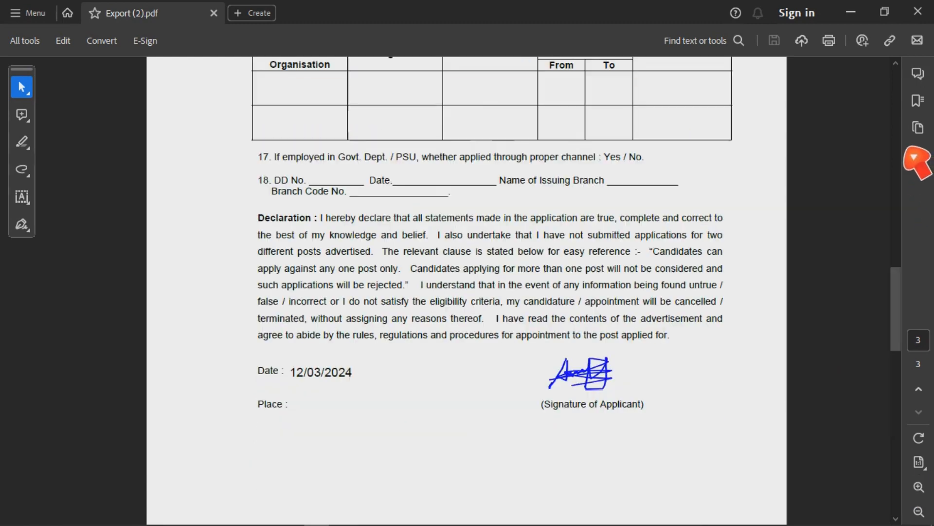
# Step: Switch back to the online PDF editor in the browser, dismiss the advertisement and delete the currently loaded document
pyautogui.click(860, 18)
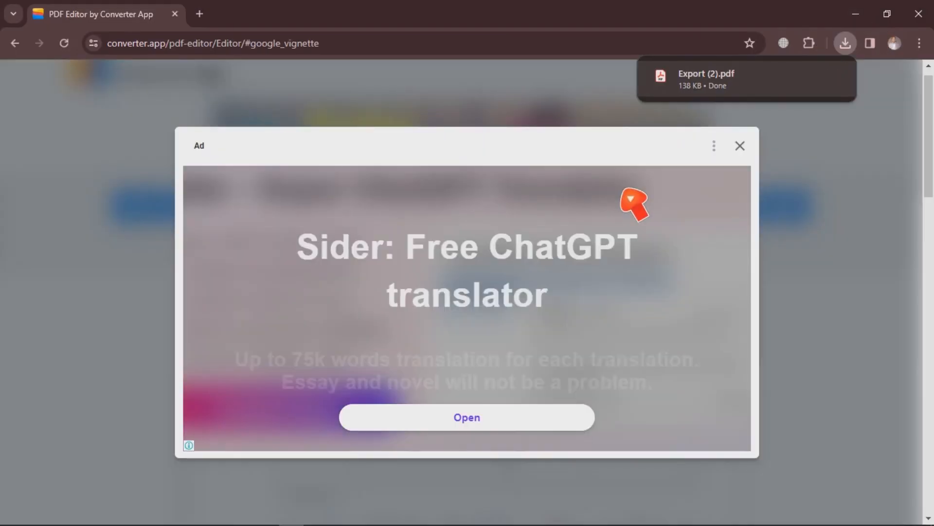
pyautogui.click(738, 144)
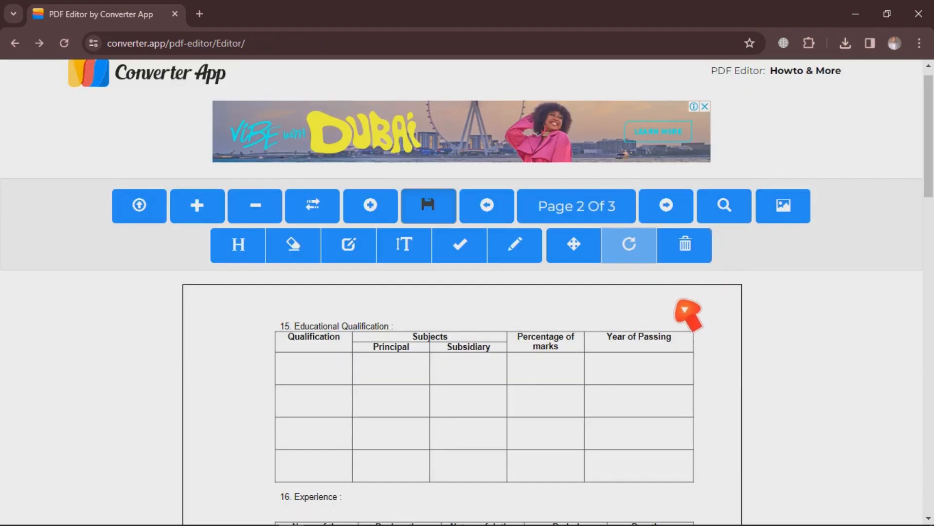
pyautogui.click(697, 256)
pyautogui.click(562, 208)
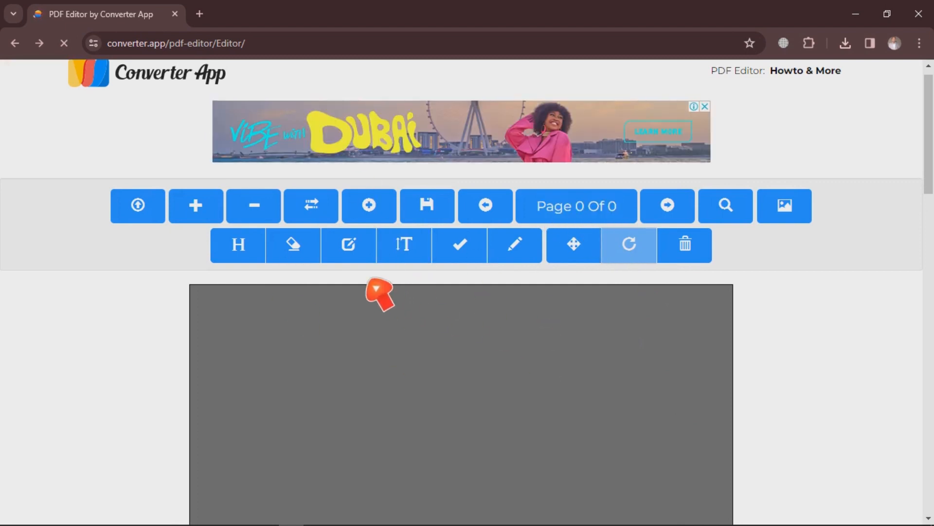
# Step: Upload Application_Form_ Identity_certificate.pdf from the computer's Desktop folder into the editor
pyautogui.click(147, 210)
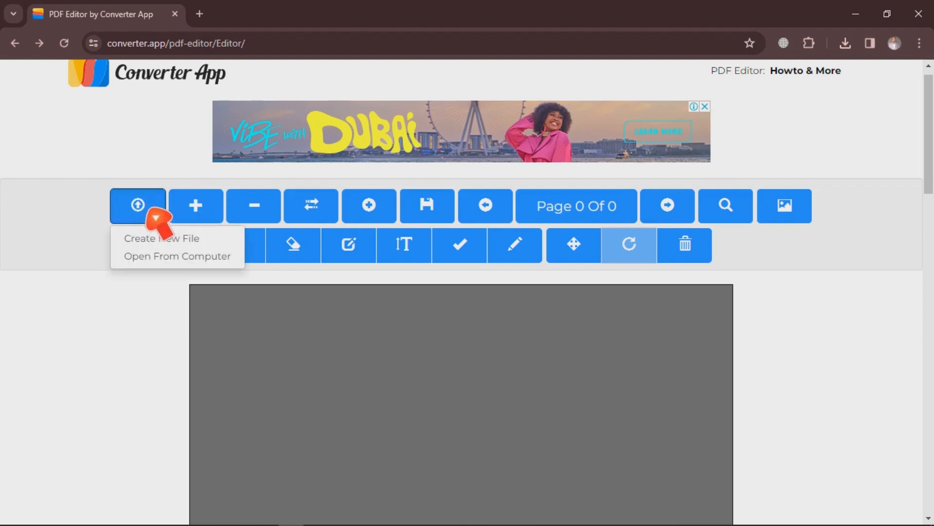
pyautogui.click(166, 263)
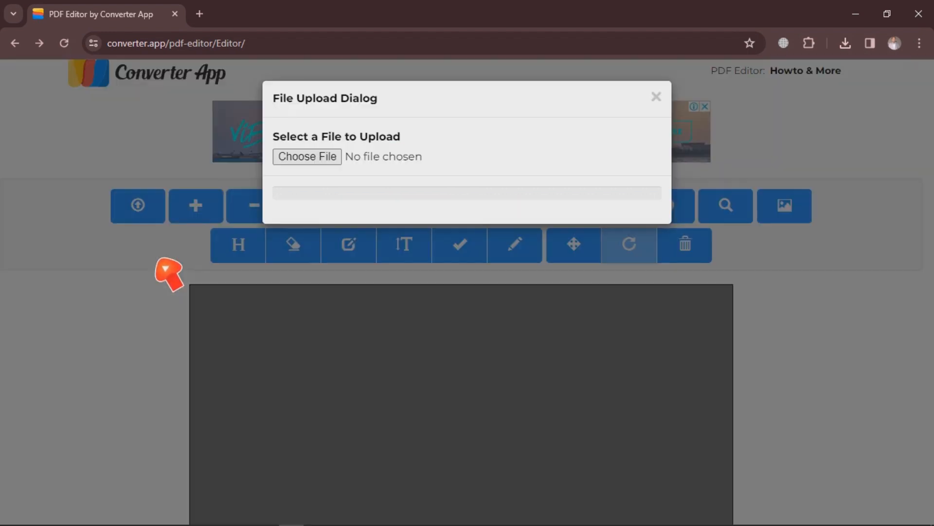
pyautogui.click(332, 165)
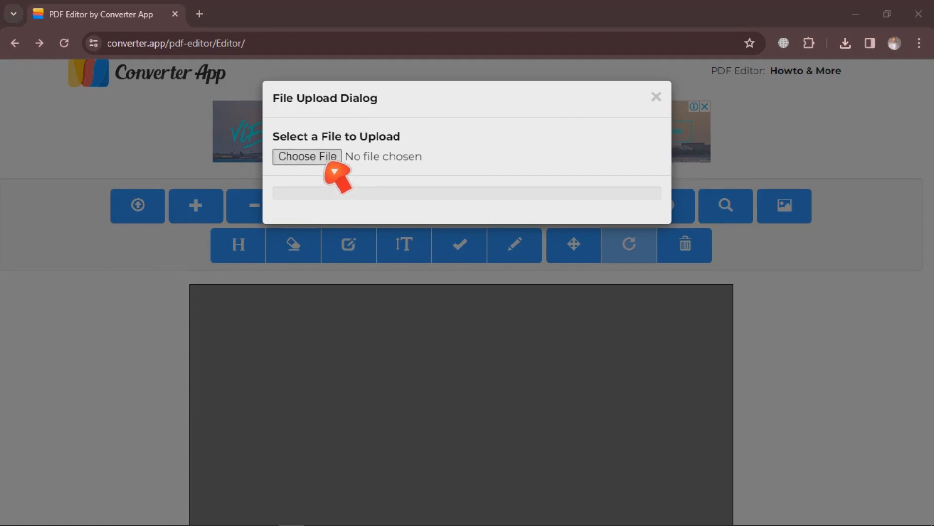
pyautogui.click(314, 174)
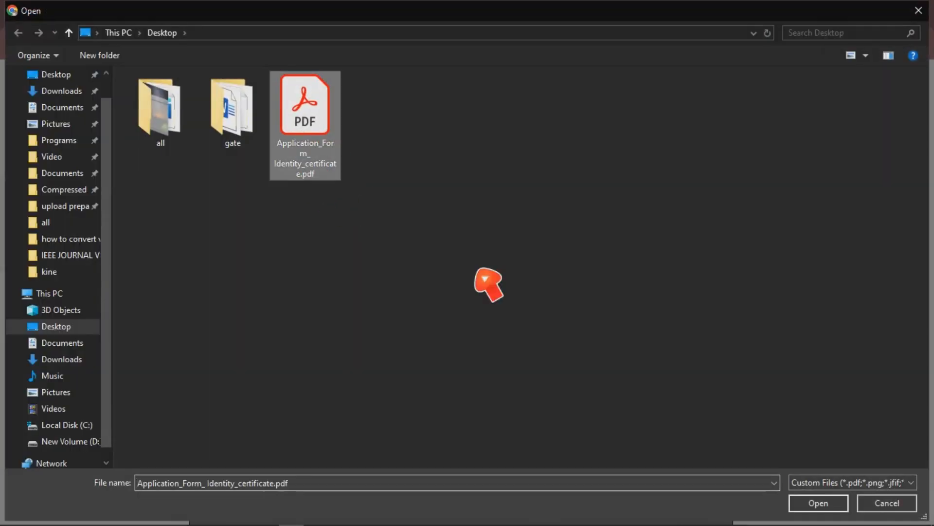
pyautogui.click(814, 504)
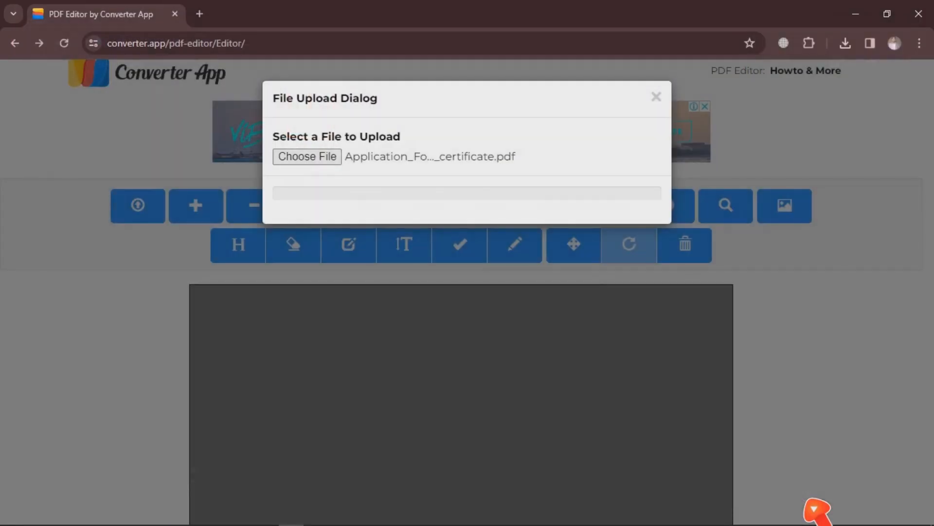